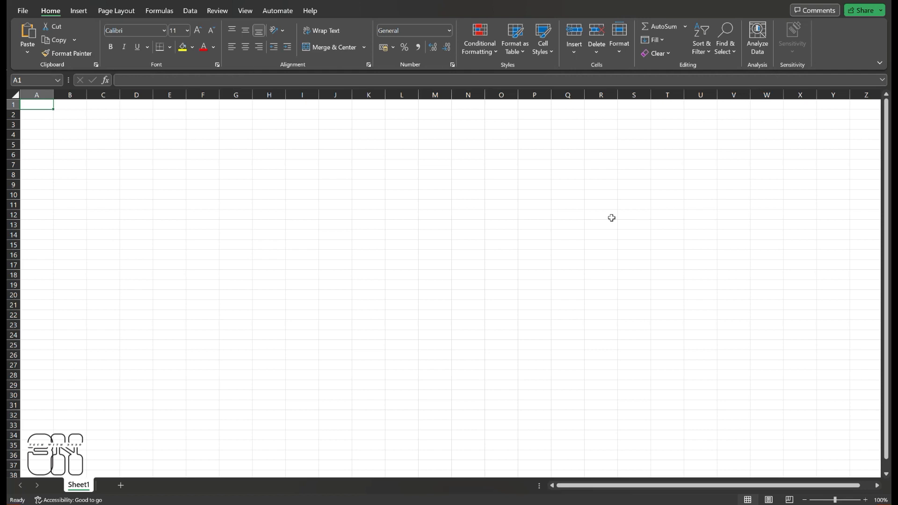
# Enter "Choose research topic" in cell B2 and widen column B to fit the text.
pyautogui.click(71, 145)
pyautogui.click(70, 114)
pyautogui.write('Choose  research topic')
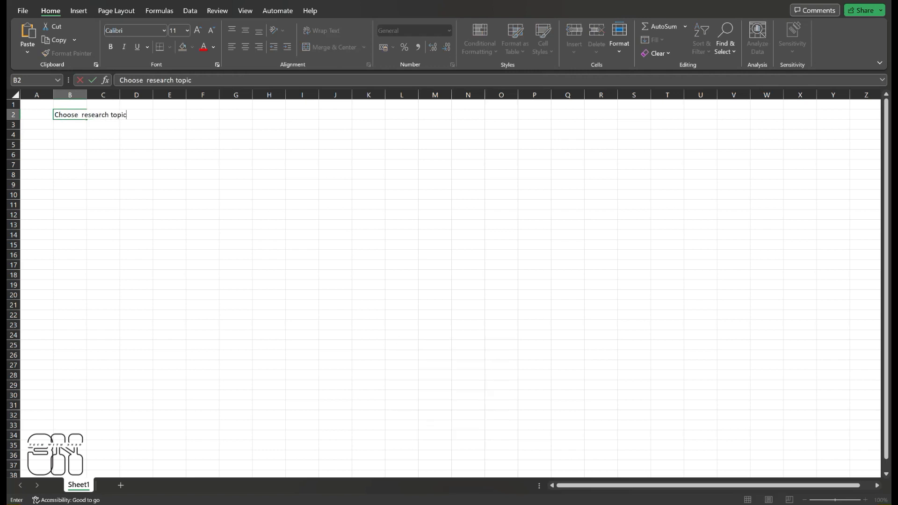
pyautogui.click(75, 146)
pyautogui.moveTo(87, 95); pyautogui.dragTo(133, 96)
# List the tasks Conduct literature review, Research, Collect Data, Finalize Citations and Submit Paper in cells B3 through B7.
pyautogui.click(98, 124)
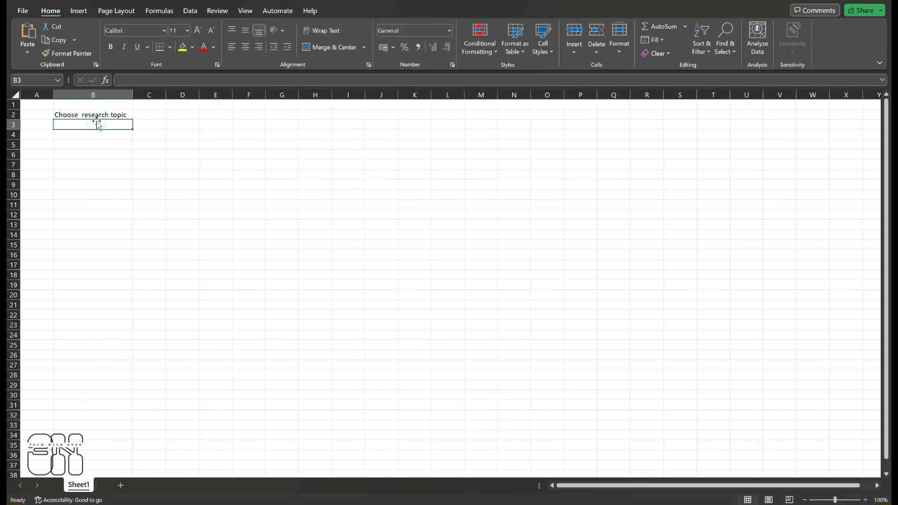
pyautogui.write('Conduct literature review')
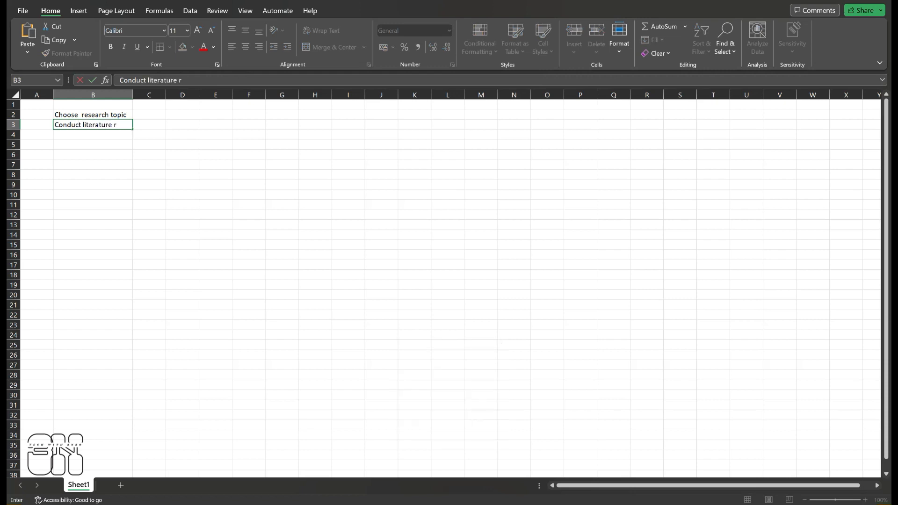
pyautogui.press('Return')
pyautogui.write('Research')
pyautogui.press('Return')
pyautogui.write('Collect Data')
pyautogui.press('Return')
pyautogui.write('Finalize Citations')
pyautogui.press('Return')
pyautogui.write('Submit Paper')
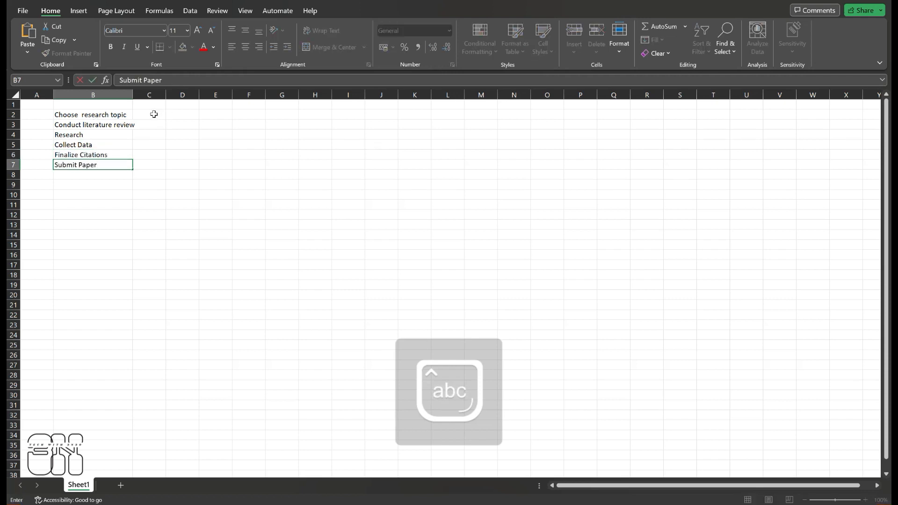
# Widen column B further so the longest task name fits inside it.
pyautogui.click(135, 96)
pyautogui.moveTo(133, 96); pyautogui.dragTo(145, 96)
pyautogui.click(186, 121)
# Add the header "Tasks" in cell B1 and make it bold and centred.
pyautogui.click(125, 106)
pyautogui.write('Tasks')
pyautogui.click(102, 183)
pyautogui.click(77, 104)
pyautogui.click(111, 47)
pyautogui.click(247, 48)
pyautogui.click(195, 216)
# Add the headers "Start Date" in cell C1 and "End Date" in cell D1.
pyautogui.click(156, 105)
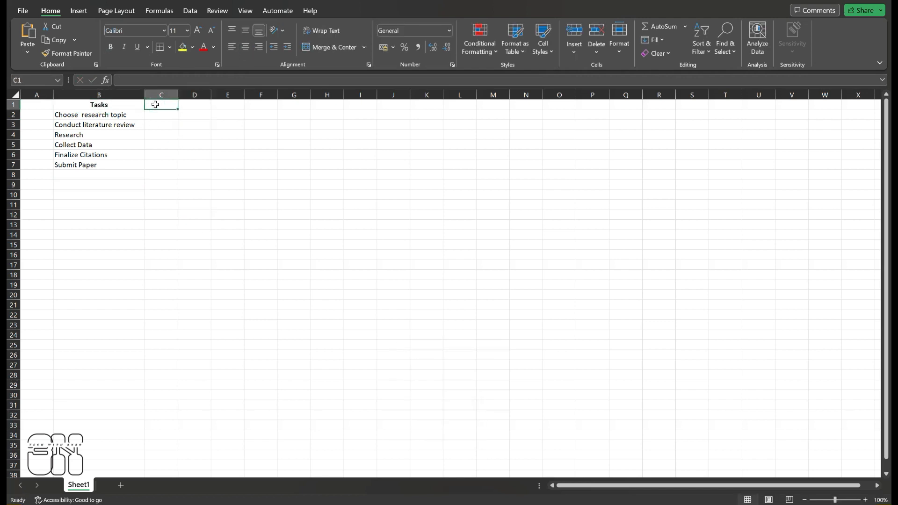
pyautogui.write('Start Date')
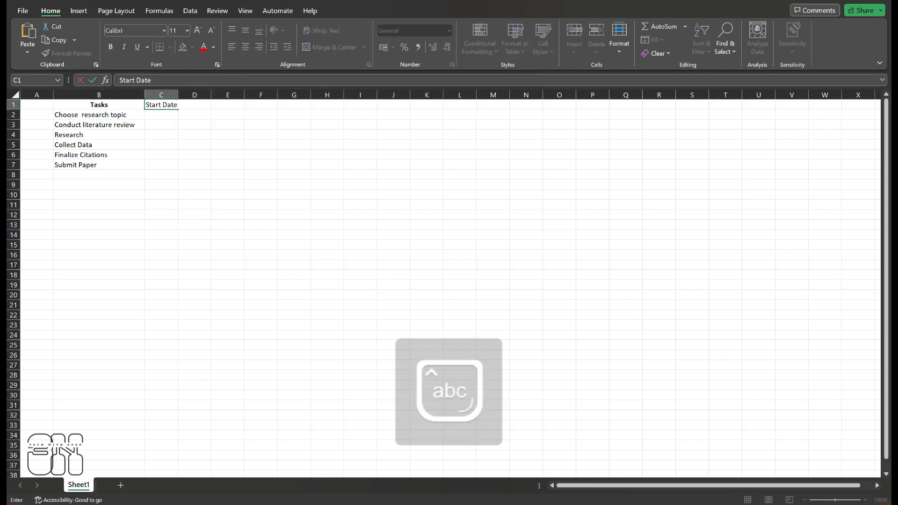
pyautogui.click(200, 104)
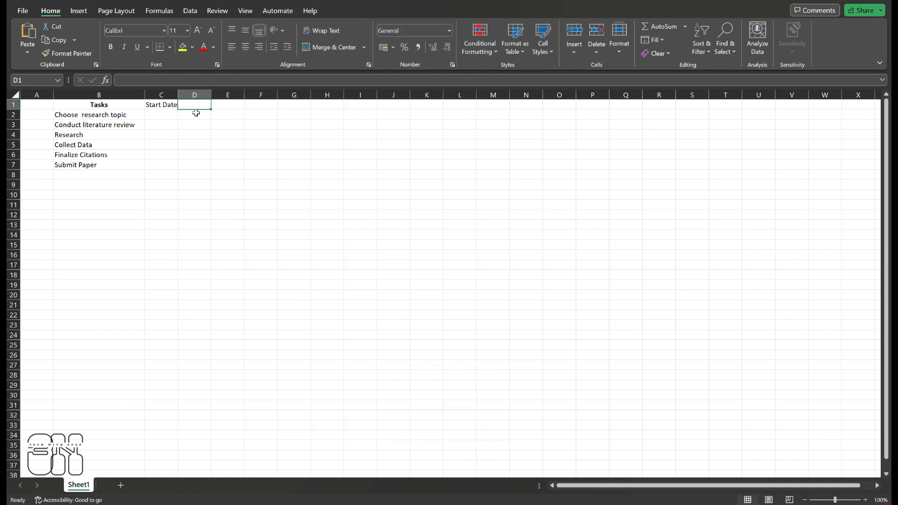
pyautogui.write('End Date')
# Enter 1/10/23 as start date and 10/10/23 as end date for the first task in row 2, and widen column C slightly.
pyautogui.click(154, 114)
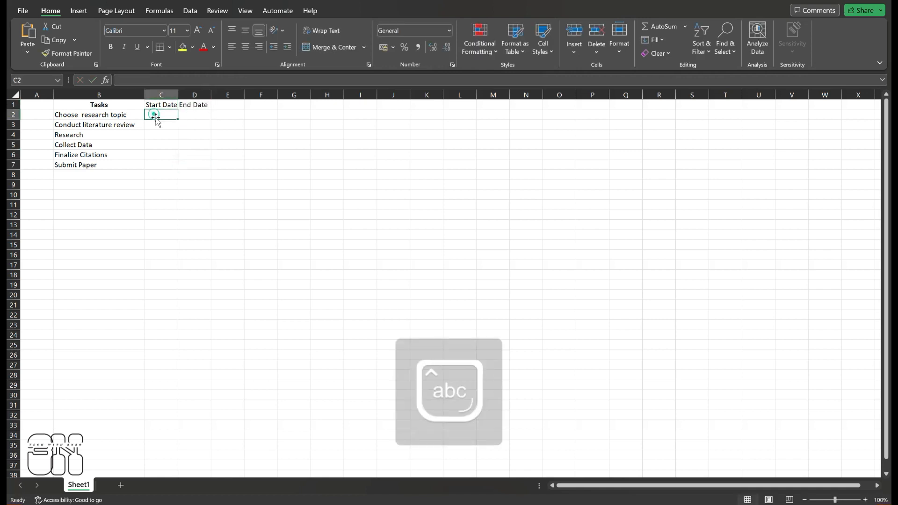
pyautogui.write('1/10/23')
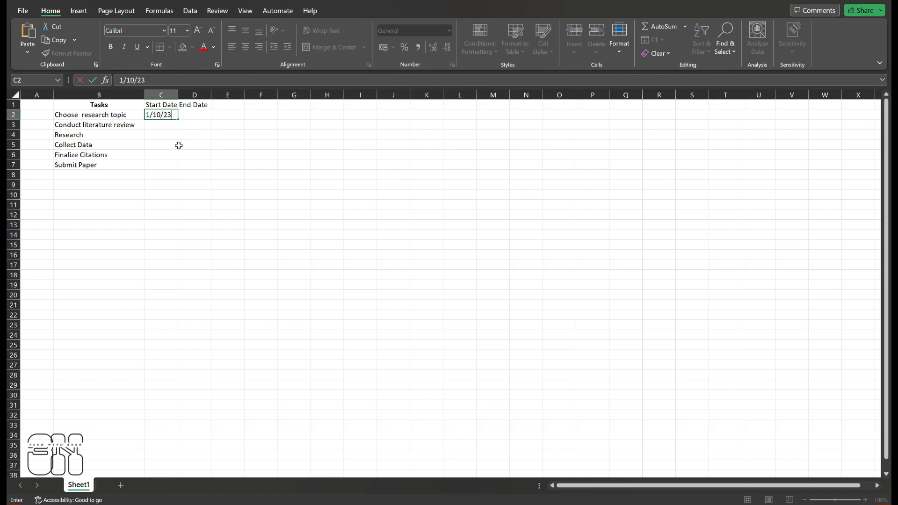
pyautogui.click(193, 115)
pyautogui.write('10/10/23')
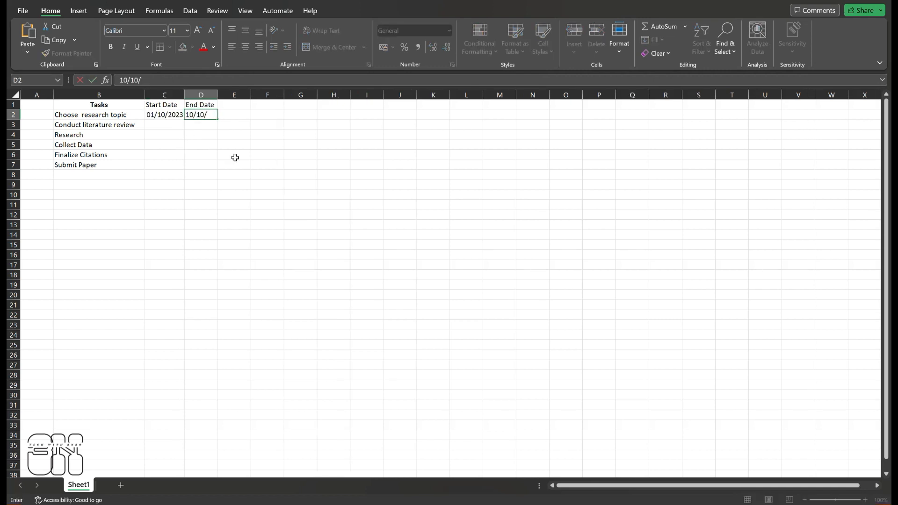
pyautogui.click(165, 194)
pyautogui.click(166, 125)
pyautogui.moveTo(184, 99); pyautogui.dragTo(190, 100)
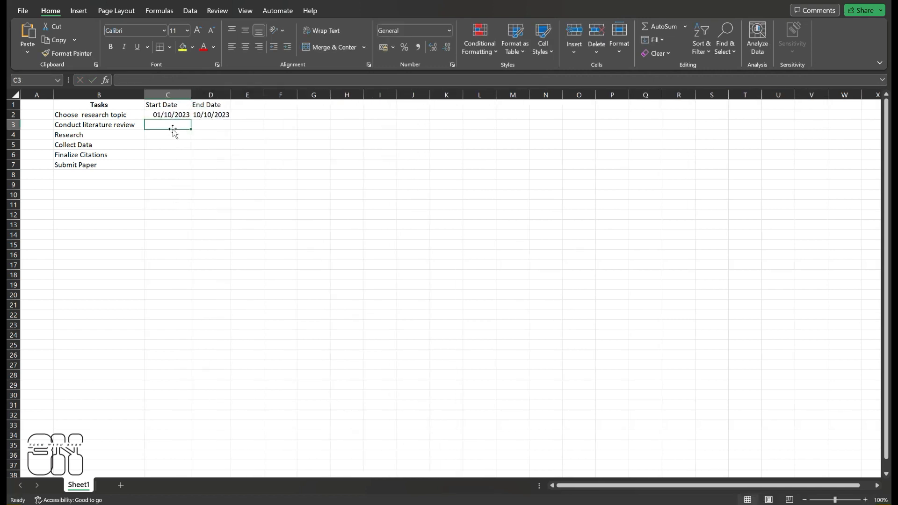
# Enter 10/10/23 as start date and 30/10/23 as end date for Conduct literature review in row 3.
pyautogui.write('1')
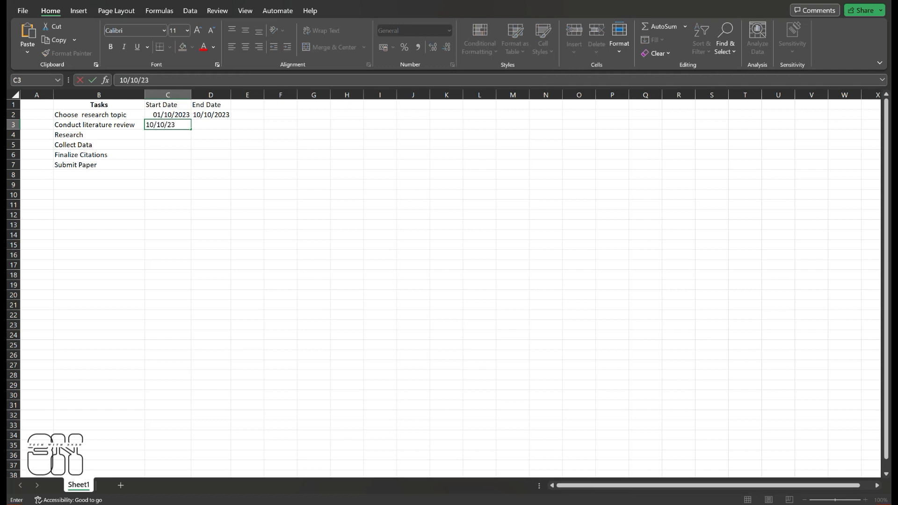
pyautogui.write('0/10/2023')
pyautogui.click(207, 123)
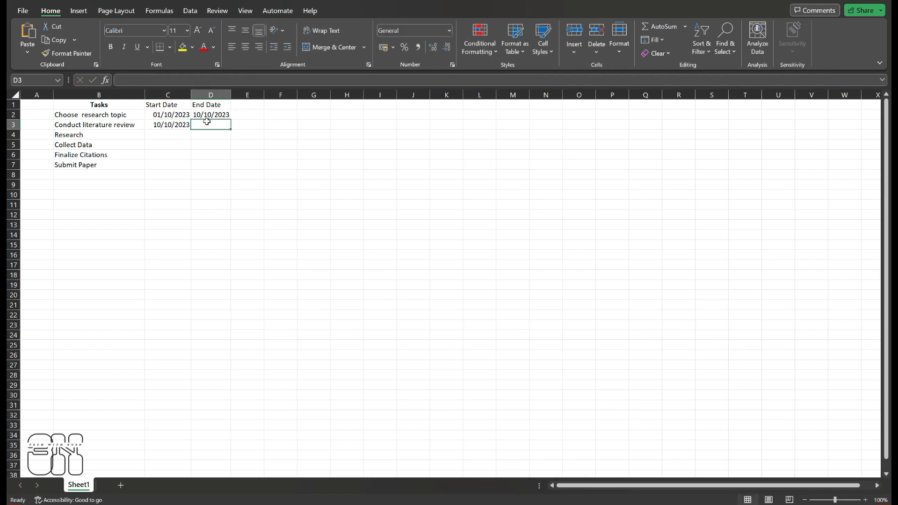
pyautogui.write('30/10/2023')
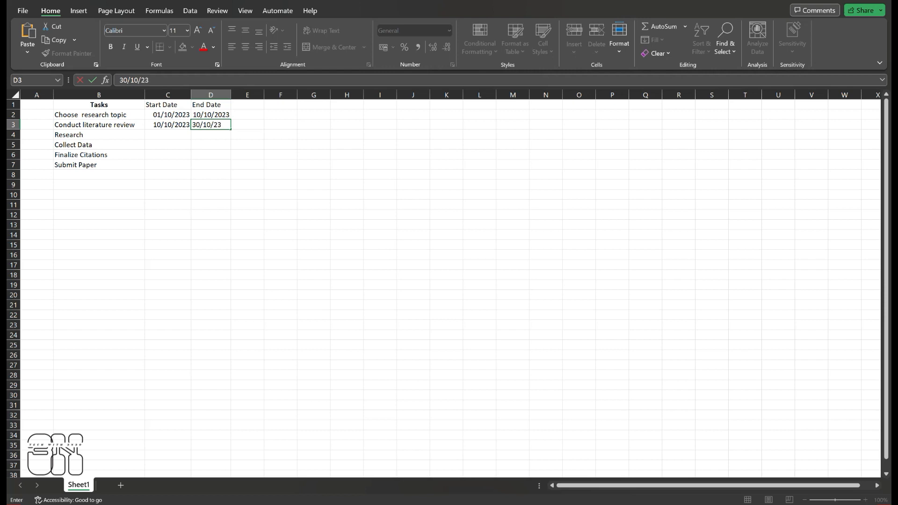
# Enter 30/10/2023 as start date and 15/11/2023 as end date for Research in row 4.
pyautogui.click(180, 134)
pyautogui.write('30/10/23')
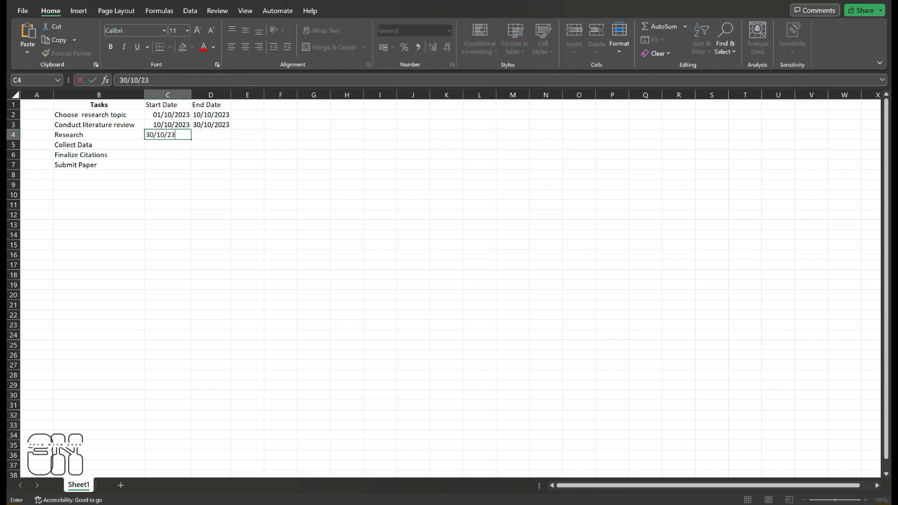
pyautogui.click(216, 137)
pyautogui.write('15')
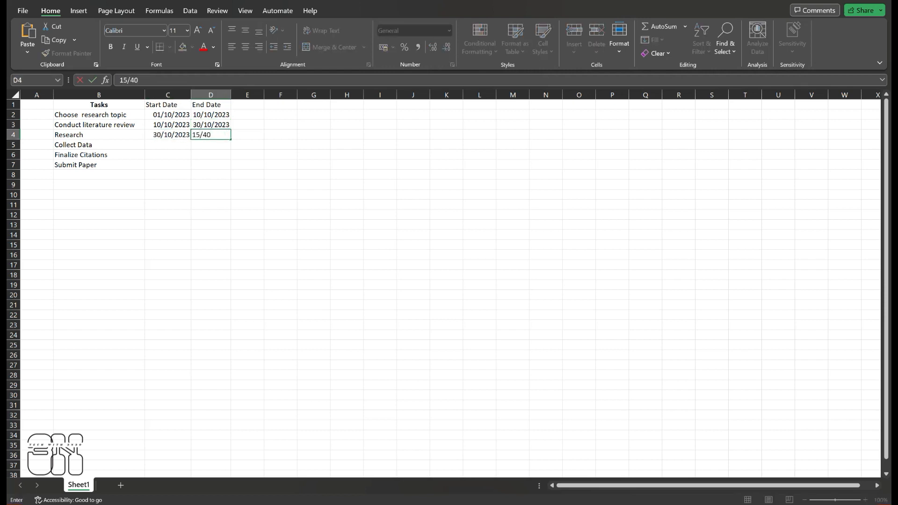
pyautogui.write('/11/2023')
# Enter 15/11/2023 as start date and 15/12/2023 as end date for Collect Data in row 5.
pyautogui.click(183, 145)
pyautogui.write('15/11/23')
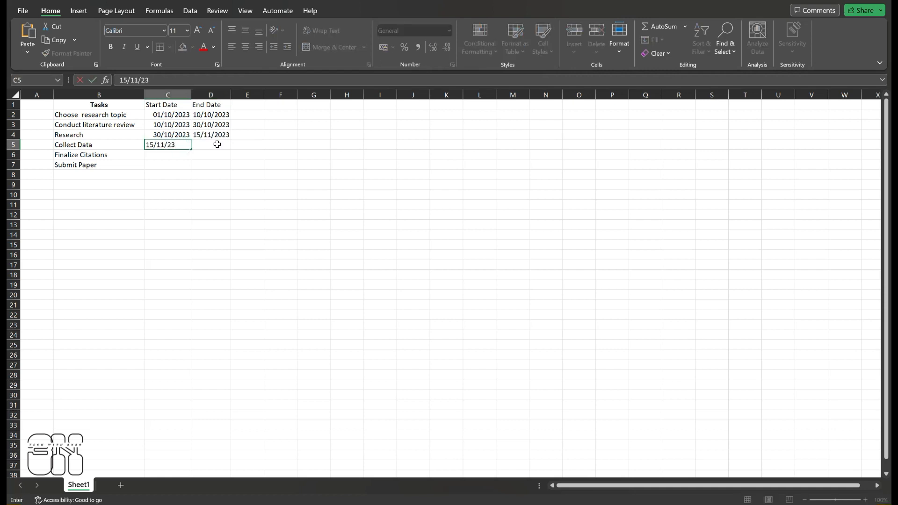
pyautogui.click(217, 144)
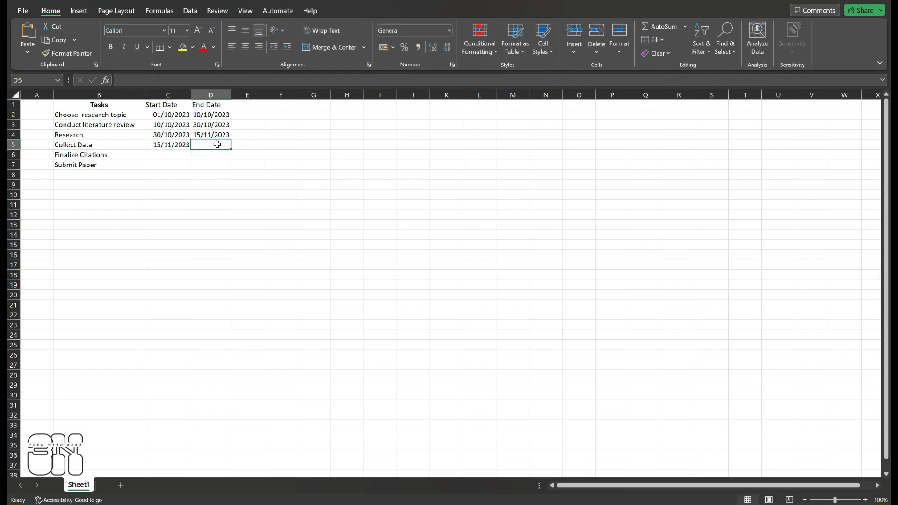
pyautogui.write('15/12/2023')
# Enter 15/12/2023 as start date and 25/12/2023 as end date for Finalize Citations in row 6.
pyautogui.click(175, 155)
pyautogui.write('15/12/2023')
pyautogui.click(234, 155)
pyautogui.click(215, 154)
pyautogui.write('25/1')
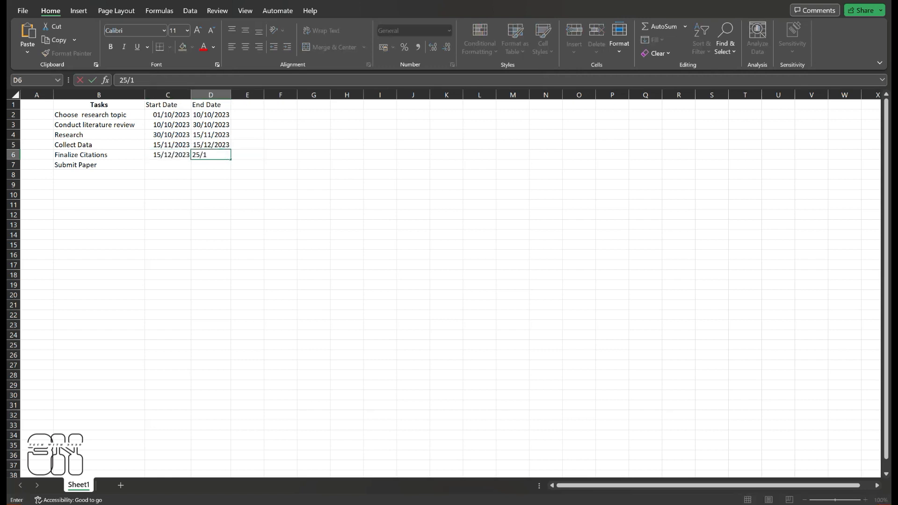
pyautogui.click(172, 166)
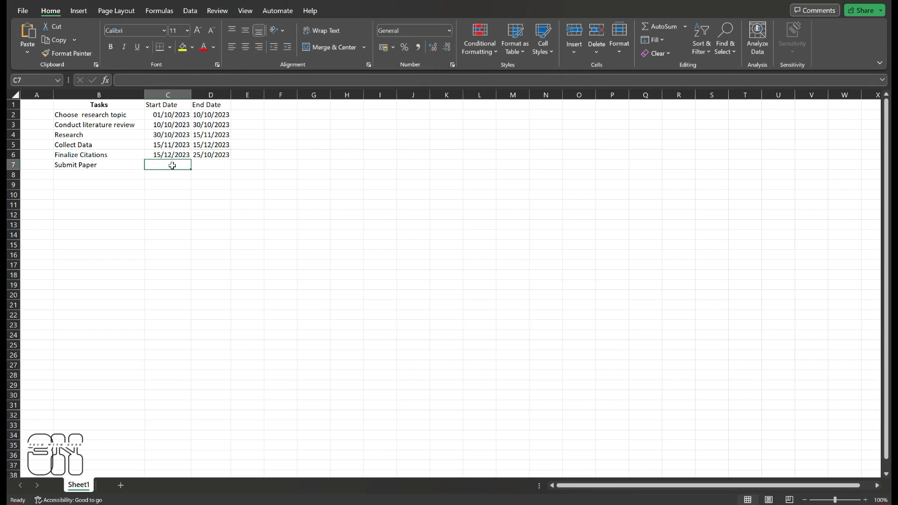
pyautogui.doubleClick(207, 158)
pyautogui.press('BackSpace')
pyautogui.write('2')
# Enter 25/12/2023 as start date and 26/12/2023 as end date for Submit Paper in row 7.
pyautogui.click(164, 164)
pyautogui.write('25')
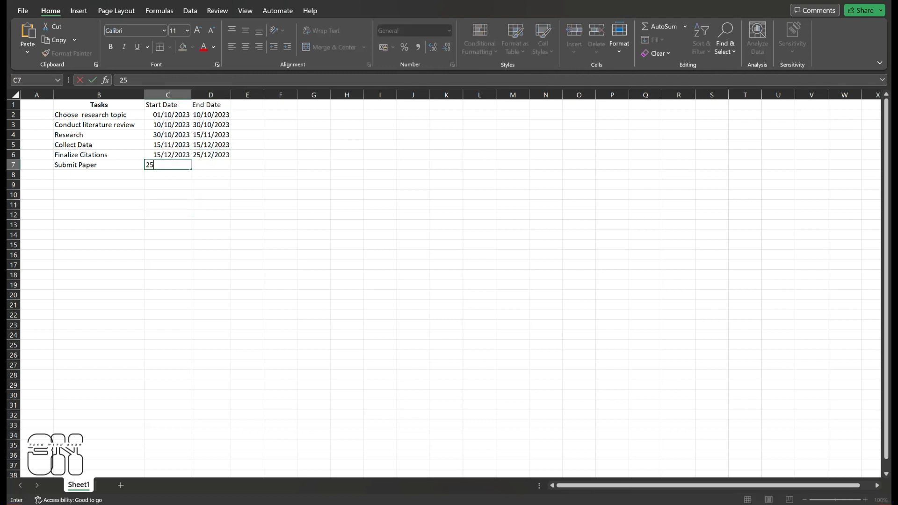
pyautogui.write('/12/2023')
pyautogui.click(209, 164)
pyautogui.write('26/12/2023')
pyautogui.click(249, 211)
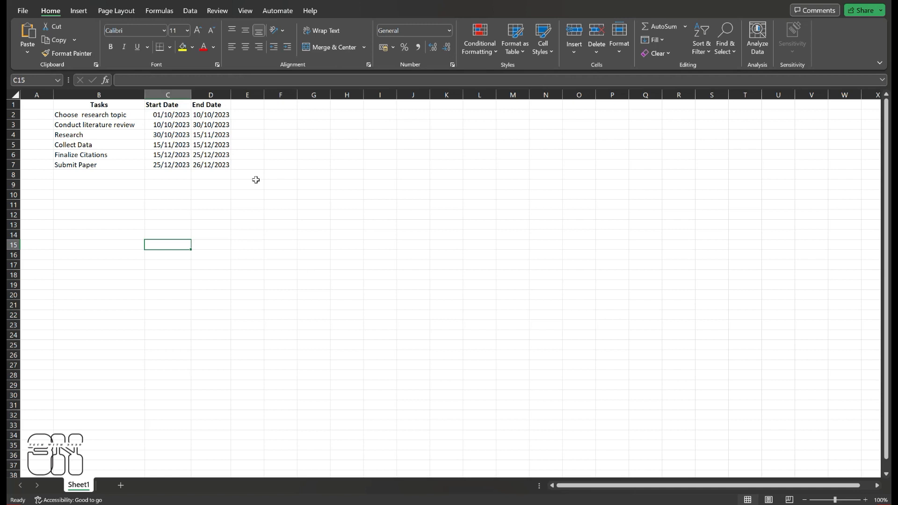
# Widen column E and enter the header "Duration" in cell E1.
pyautogui.moveTo(261, 96); pyautogui.dragTo(322, 97)
pyautogui.click(248, 105)
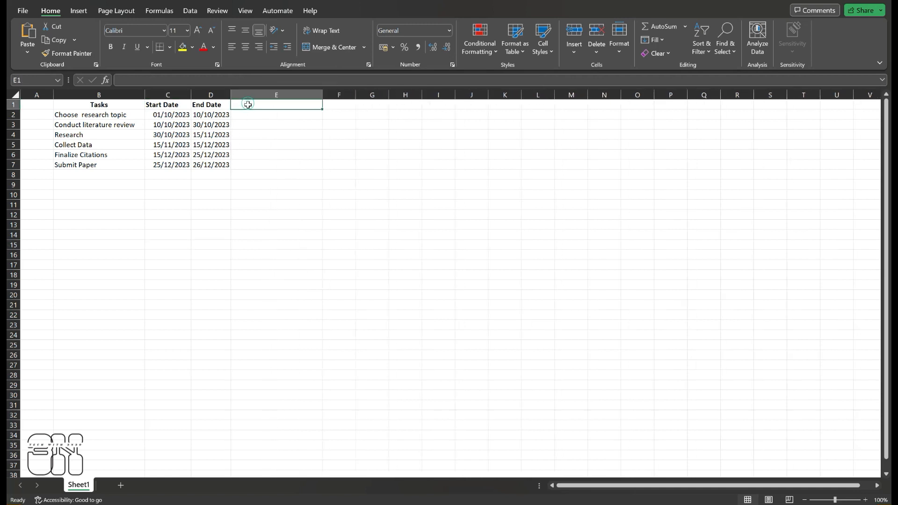
pyautogui.press('capslock')
pyautogui.write('D')
pyautogui.press('capslock')
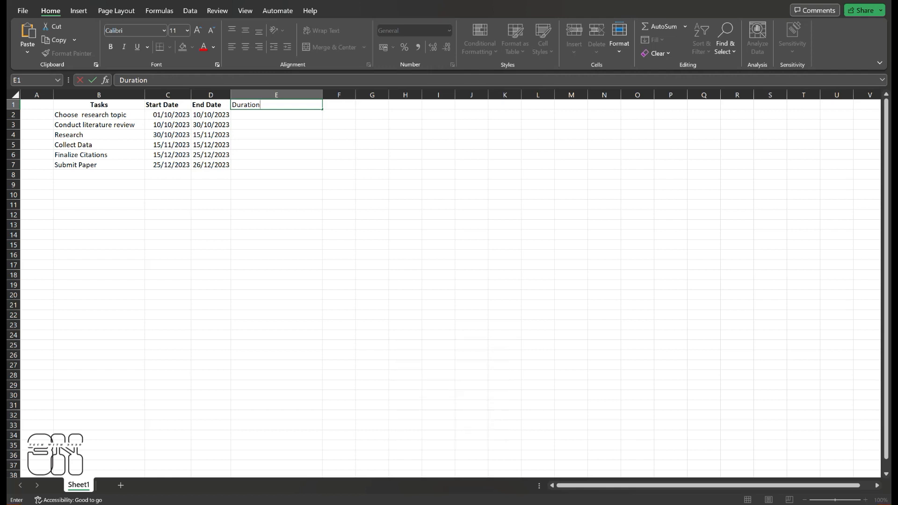
pyautogui.click(246, 195)
# Make the Duration header in cell E1 bold and centred.
pyautogui.click(267, 105)
pyautogui.click(111, 47)
pyautogui.click(244, 47)
pyautogui.click(309, 202)
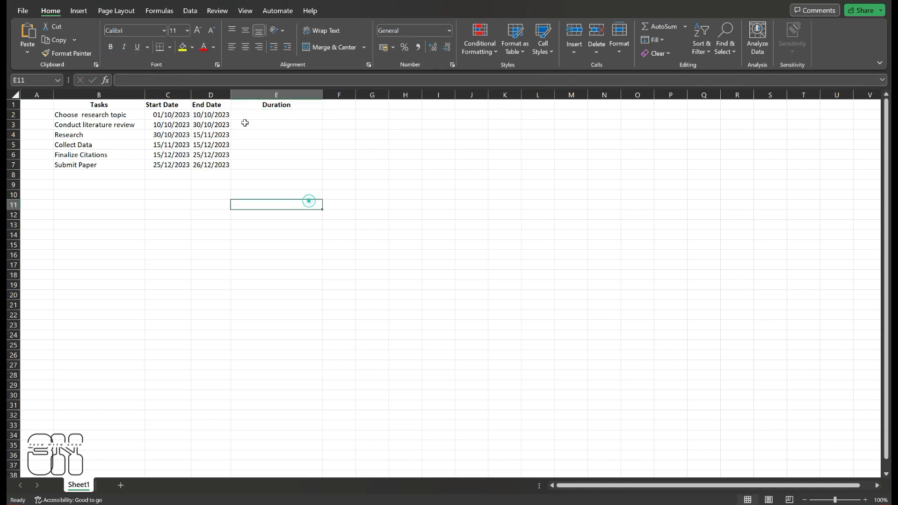
# Start a subtraction formula for the first task's duration in cell E2 as =D1 -C2.
pyautogui.doubleClick(241, 115)
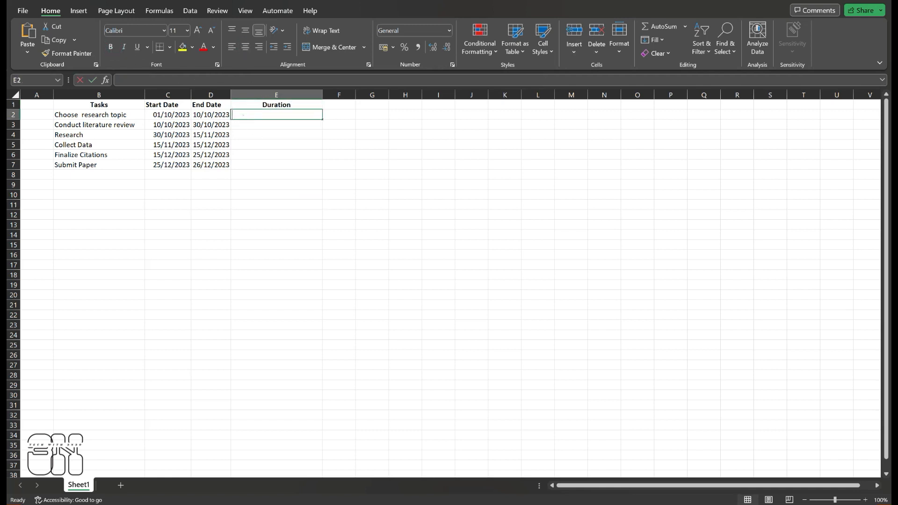
pyautogui.doubleClick(243, 115)
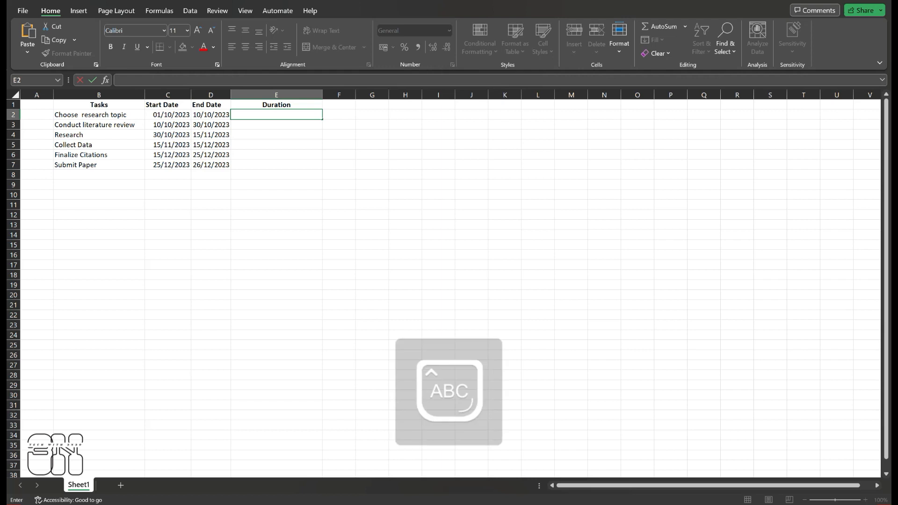
pyautogui.write('=D1')
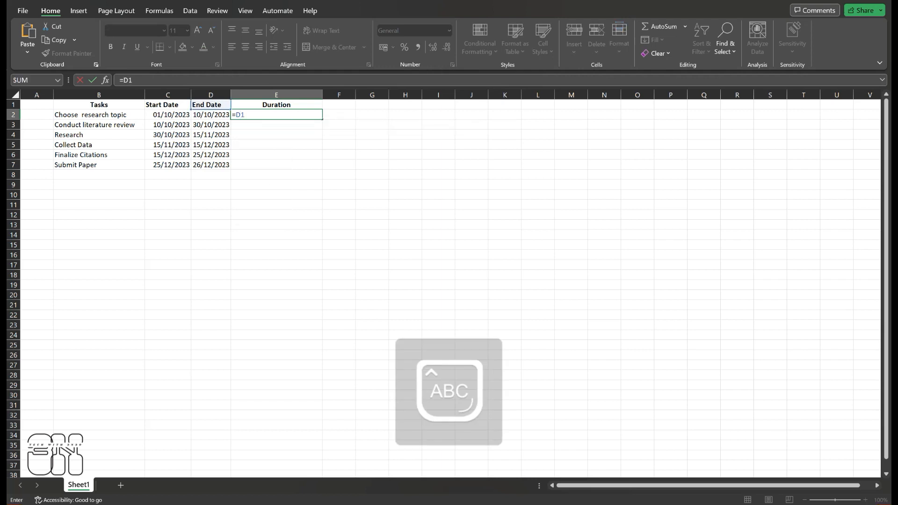
pyautogui.write(' -')
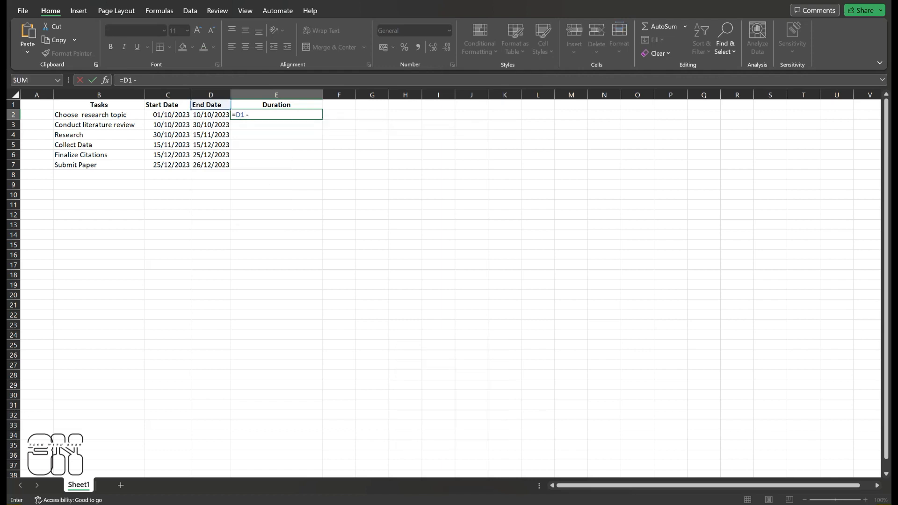
pyautogui.click(168, 115)
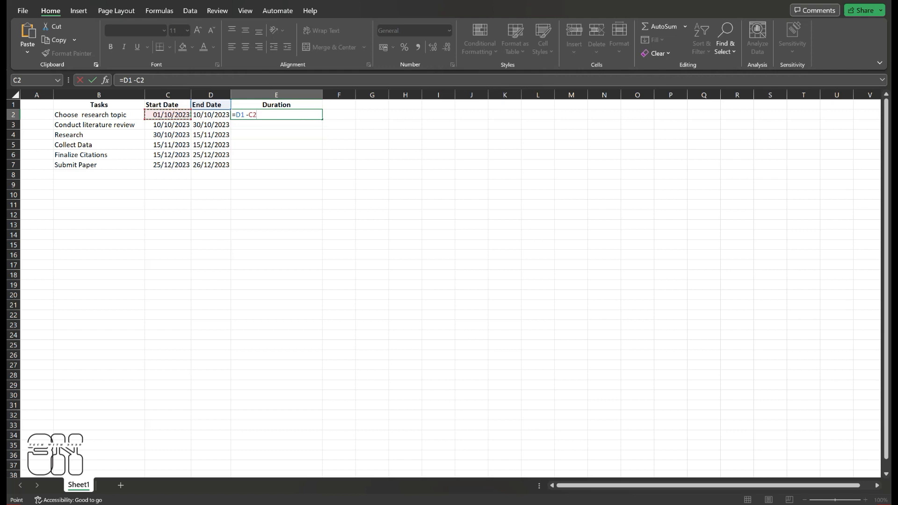
# Change the first reference of the unfinished formula in cell E2 to D2.
pyautogui.press('Left')
pyautogui.press('Left')
pyautogui.press('Right')
pyautogui.press('F2')
pyautogui.press('Left')
pyautogui.press('Left')
pyautogui.press('Left')
pyautogui.press('Left')
pyautogui.press('Left')
pyautogui.press('Delete')
pyautogui.write('2')
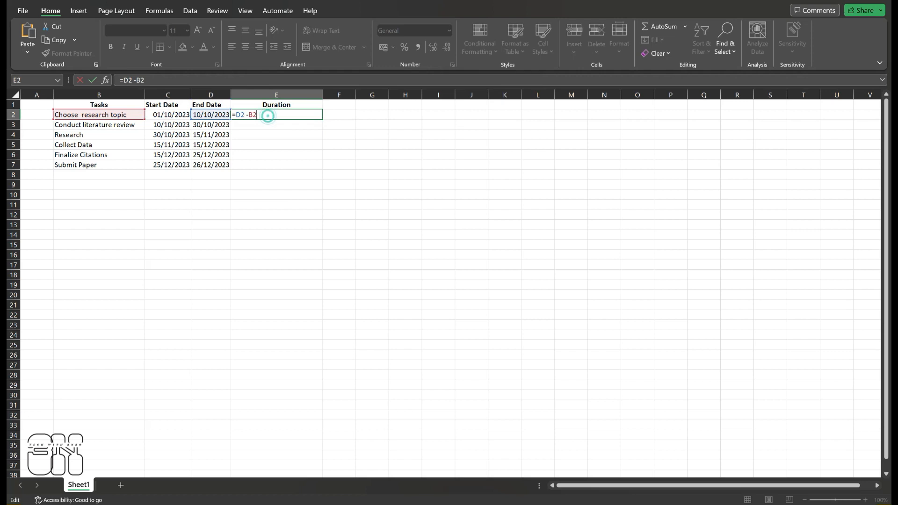
# Change the second reference of the E2 formula to C2 and commit it as =D2 -C2.
pyautogui.press('Right')
pyautogui.press('Right')
pyautogui.press('Delete')
pyautogui.write('C')
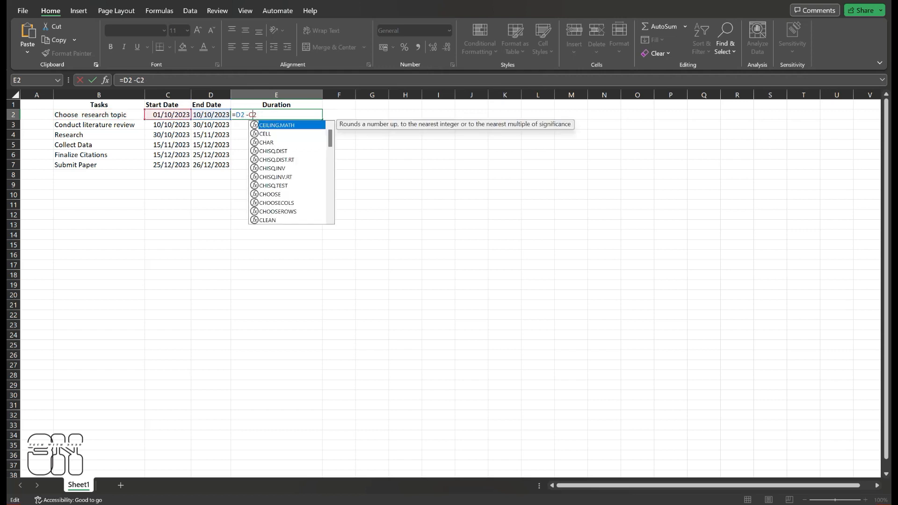
pyautogui.click(273, 113)
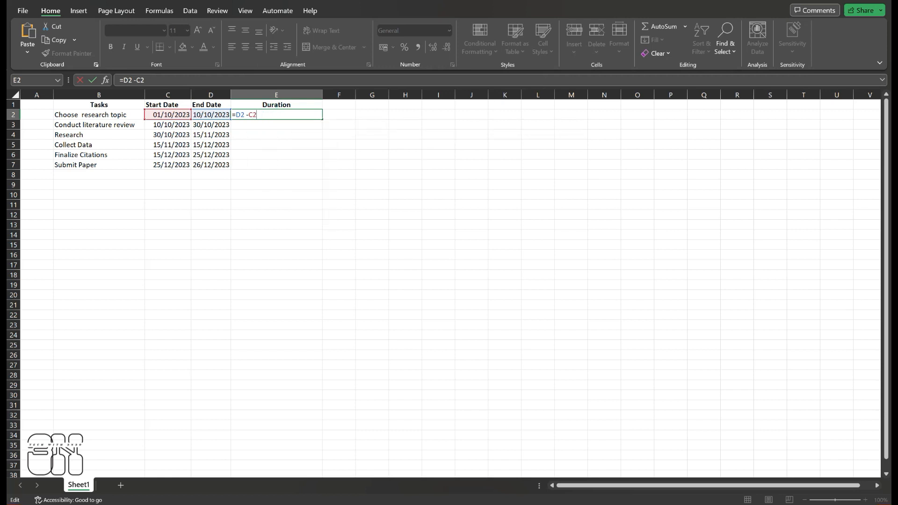
pyautogui.press('Return')
pyautogui.click(306, 192)
# Fill the duration formula from cell E2 down to E7 for all remaining tasks.
pyautogui.click(312, 117)
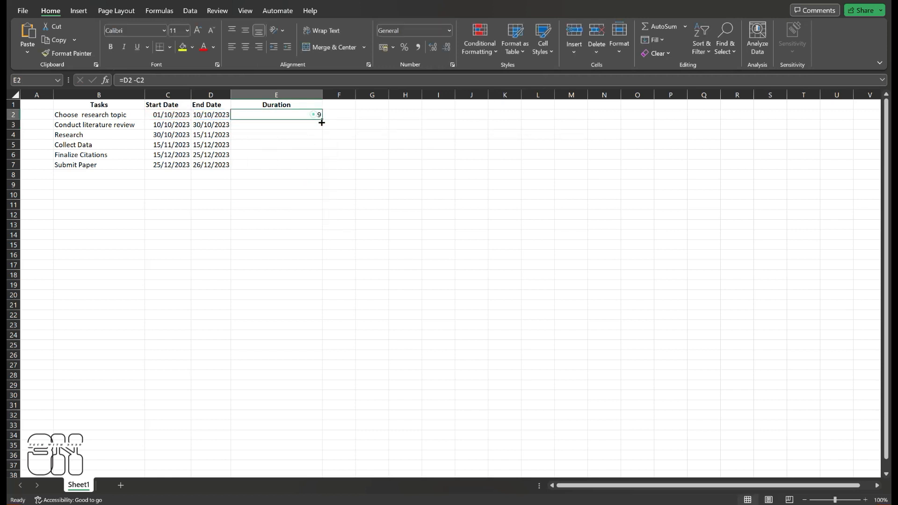
pyautogui.moveTo(322, 118); pyautogui.dragTo(321, 169)
pyautogui.click(293, 245)
pyautogui.click(496, 286)
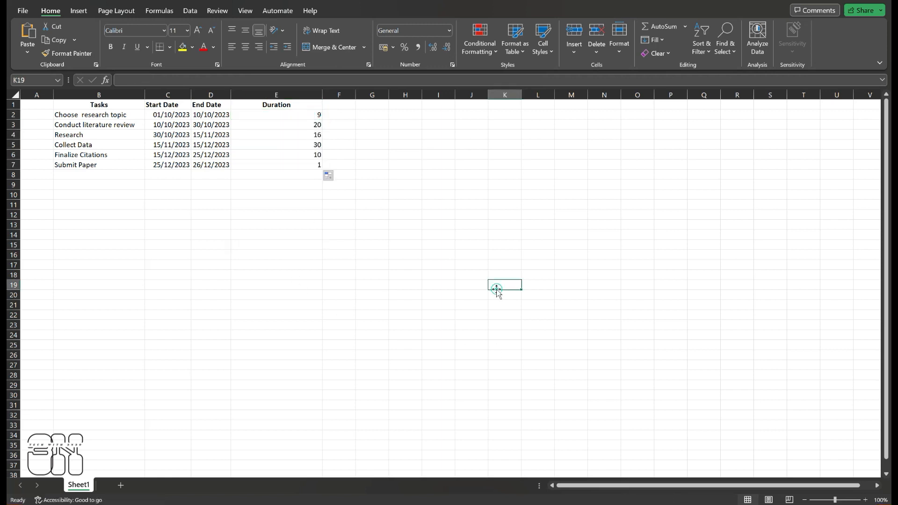
# Select the start dates in C2:C7 and open the chart insertion dialog through a command search for chart.
pyautogui.click(368, 283)
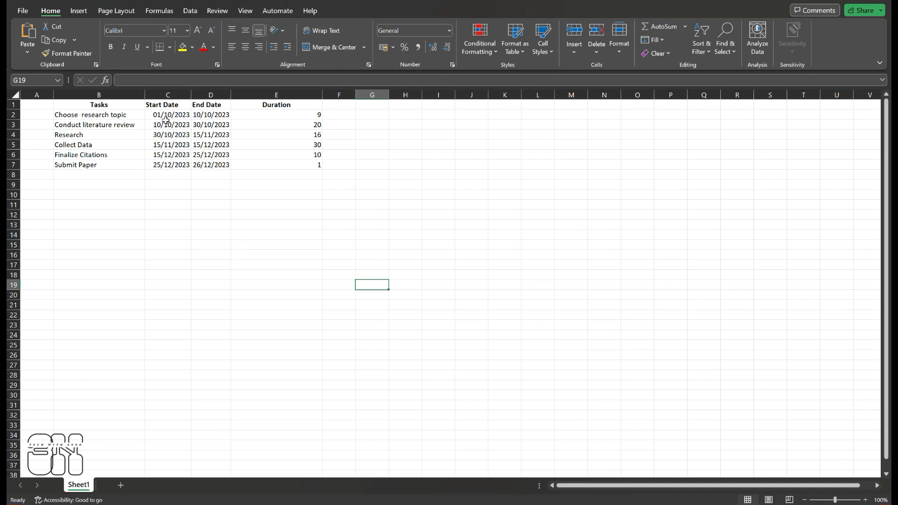
pyautogui.moveTo(165, 114); pyautogui.dragTo(166, 165)
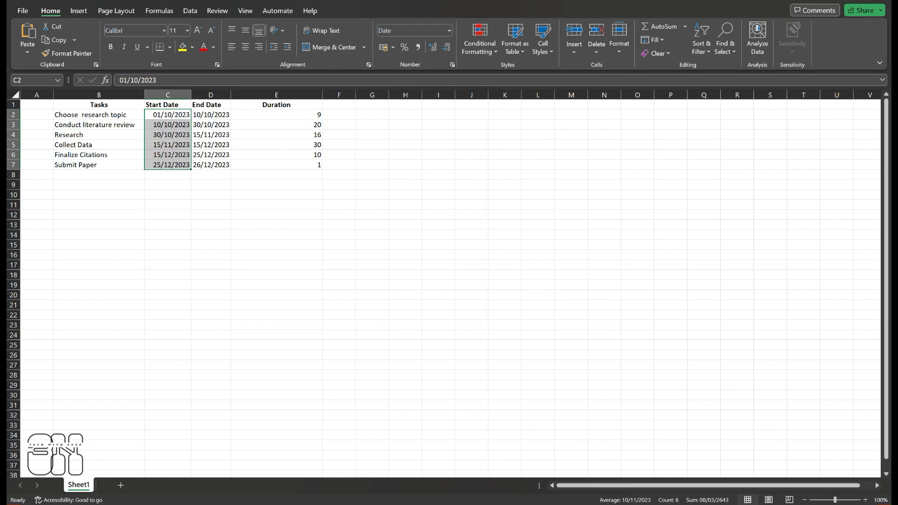
pyautogui.click(453, 1)
pyautogui.write('CH')
pyautogui.press('BackSpace')
pyautogui.press('BackSpace')
pyautogui.press('capslock')
pyautogui.write('chart')
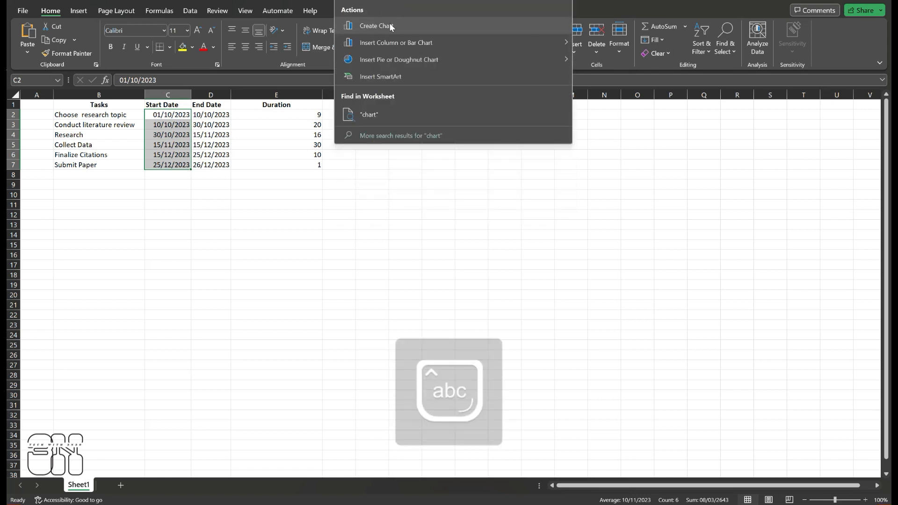
pyautogui.click(394, 44)
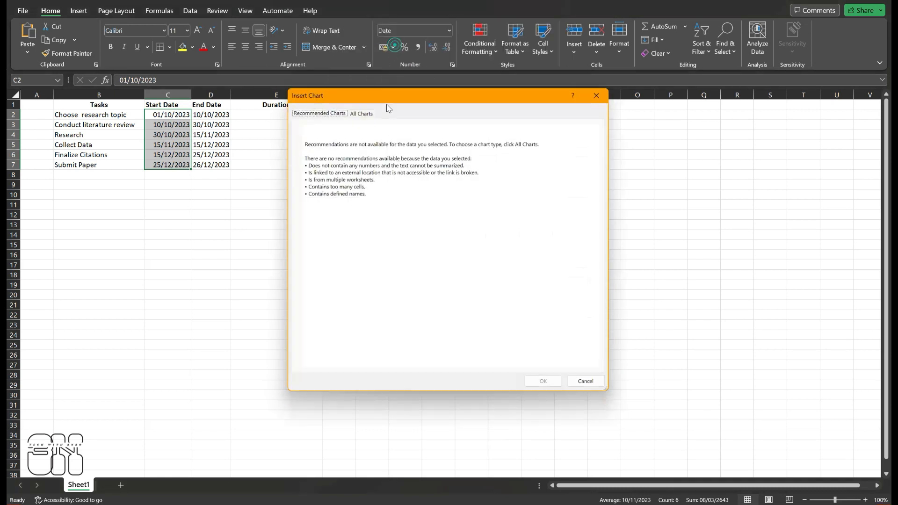
# Insert a stacked bar chart from the selected start dates.
pyautogui.click(360, 110)
pyautogui.click(315, 191)
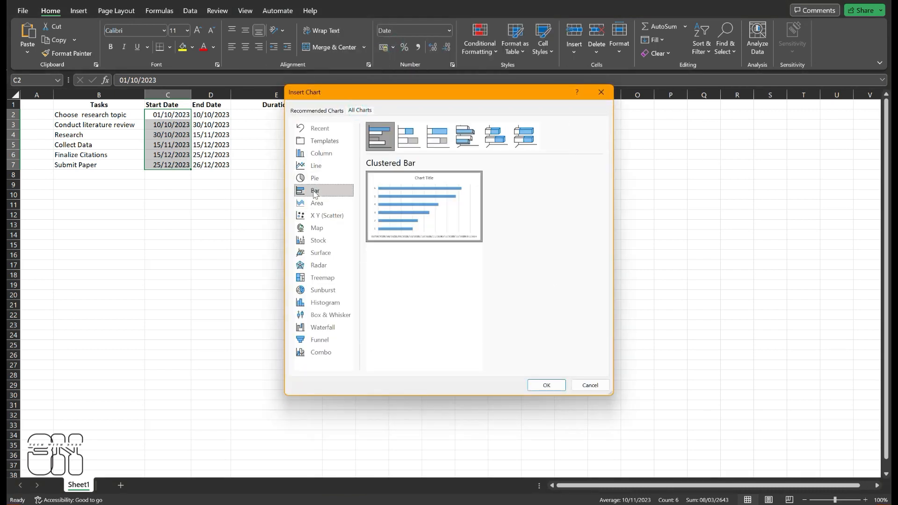
pyautogui.click(409, 136)
pyautogui.moveTo(396, 195)
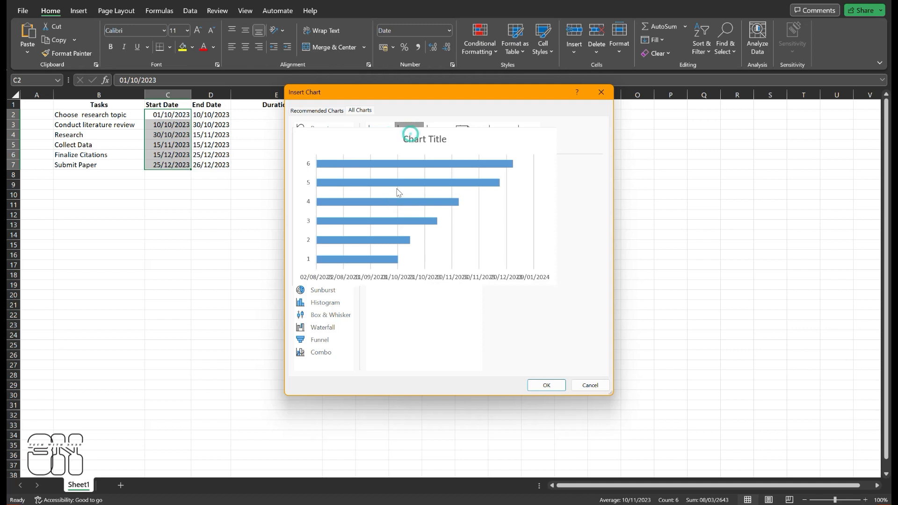
pyautogui.click(545, 384)
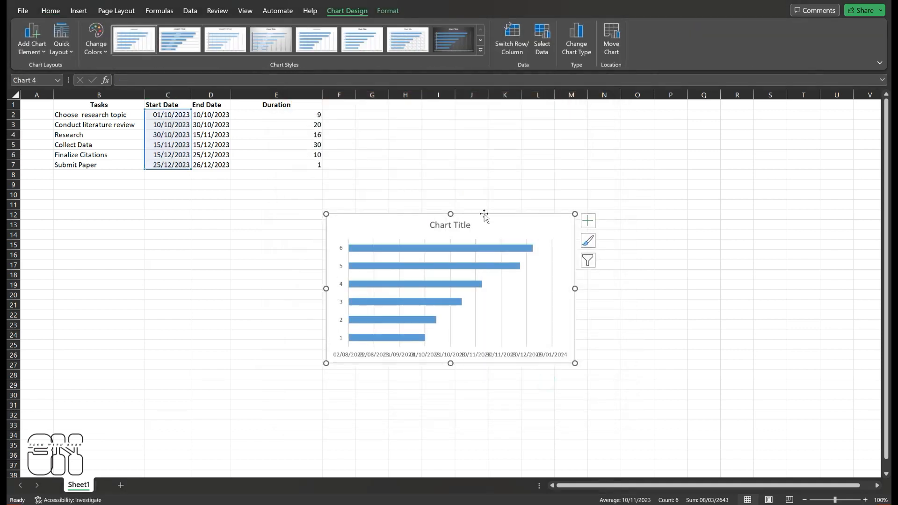
# Move the bar chart to just below the task table and widen it so the date labels no longer overlap.
pyautogui.moveTo(487, 224); pyautogui.dragTo(405, 234)
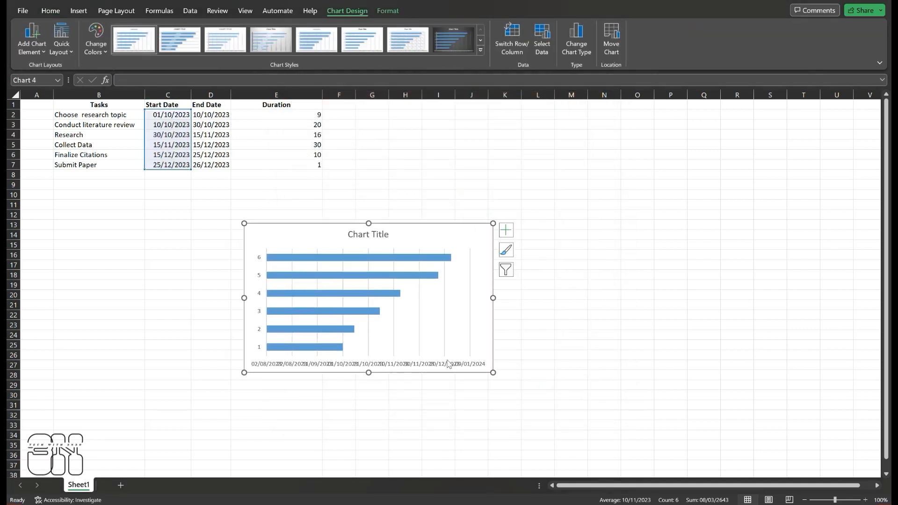
pyautogui.click(428, 209)
pyautogui.click(420, 245)
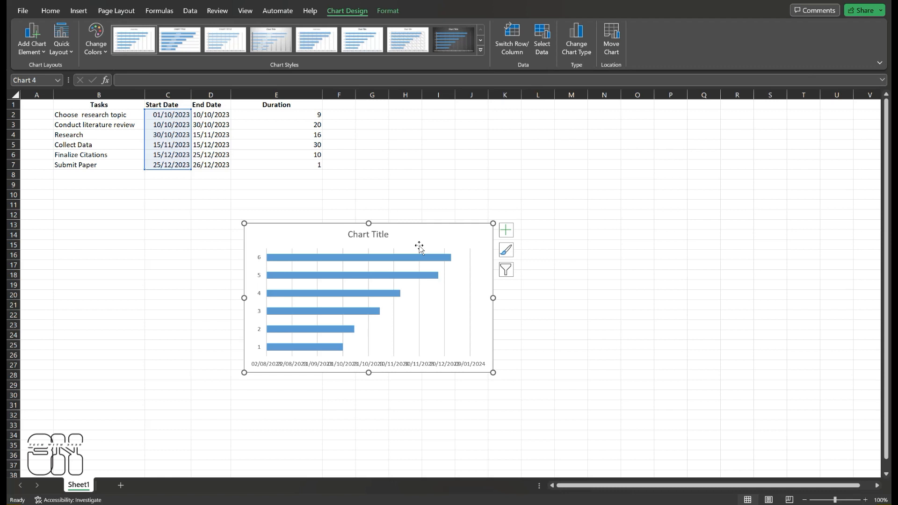
pyautogui.rightClick(275, 239)
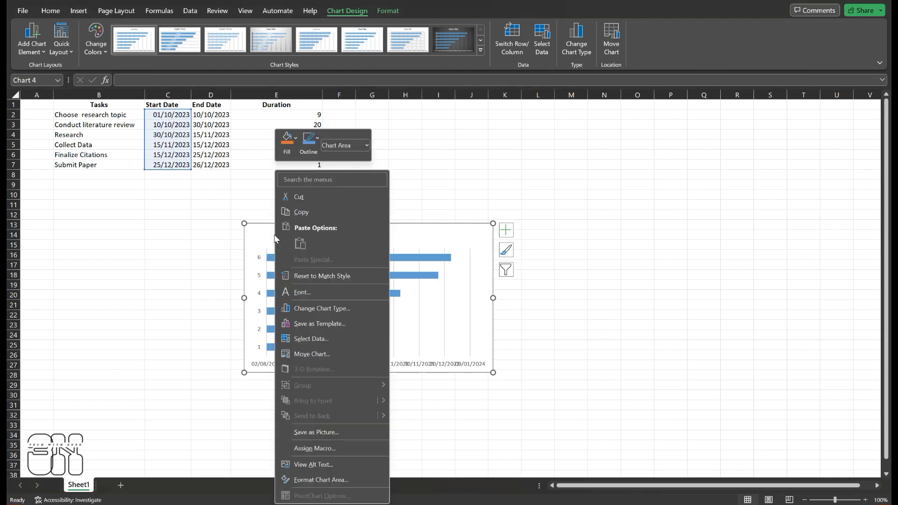
pyautogui.click(493, 421)
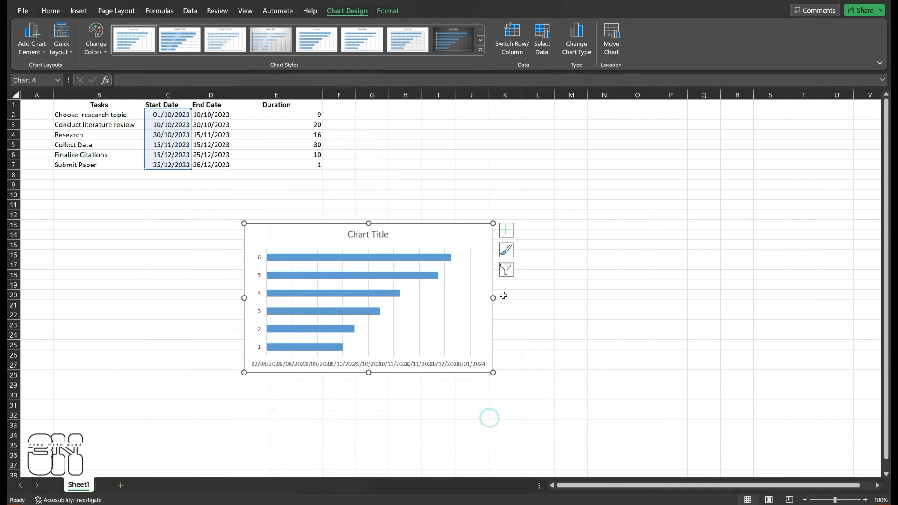
pyautogui.moveTo(494, 300); pyautogui.dragTo(589, 298)
# Add a new data series to the chart's data source and take its name from the Duration header in E1.
pyautogui.rightClick(318, 253)
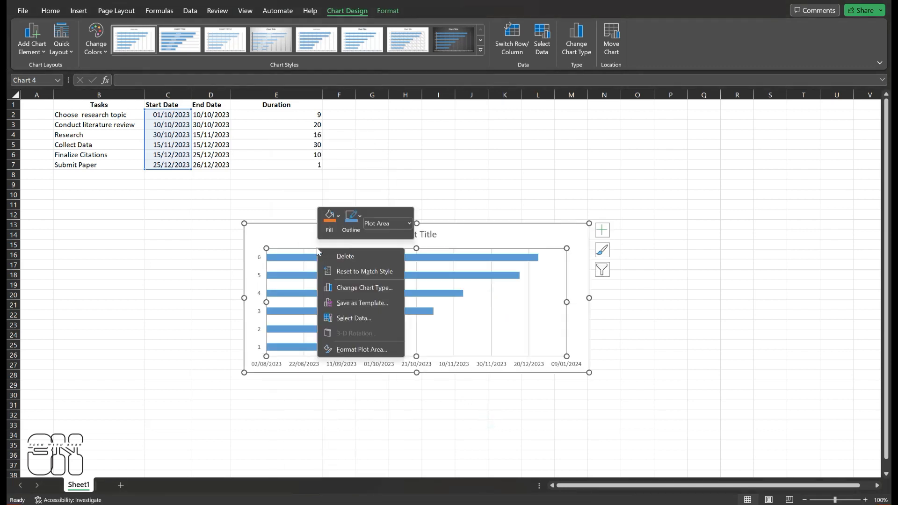
pyautogui.click(358, 319)
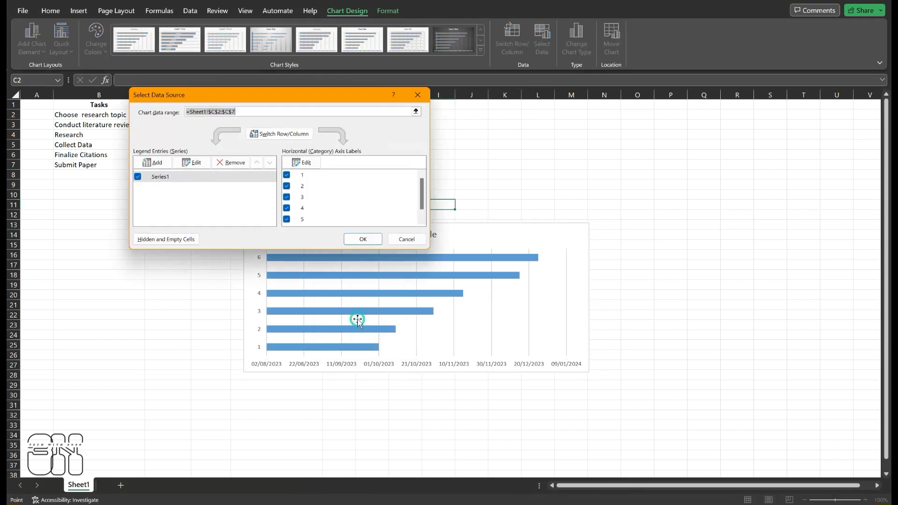
pyautogui.click(156, 164)
pyautogui.moveTo(295, 135); pyautogui.dragTo(185, 190)
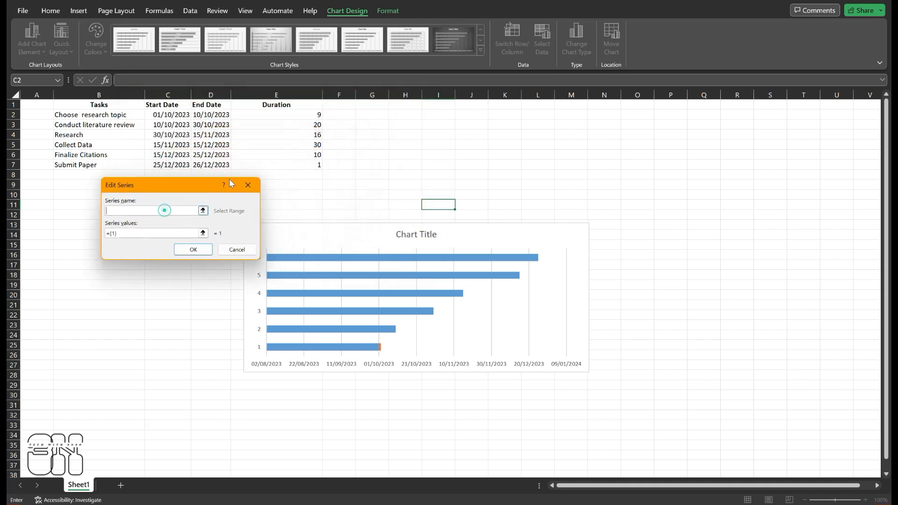
pyautogui.click(276, 105)
pyautogui.click(137, 233)
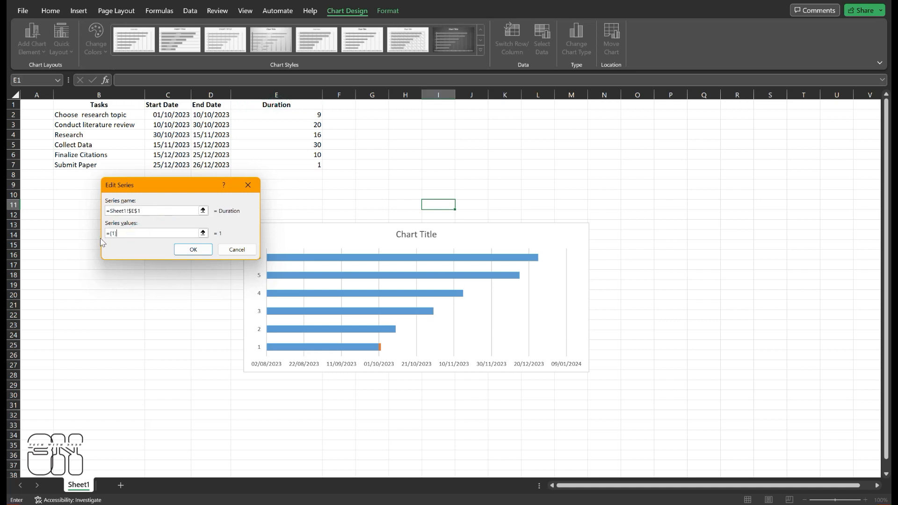
pyautogui.moveTo(293, 115); pyautogui.dragTo(292, 163)
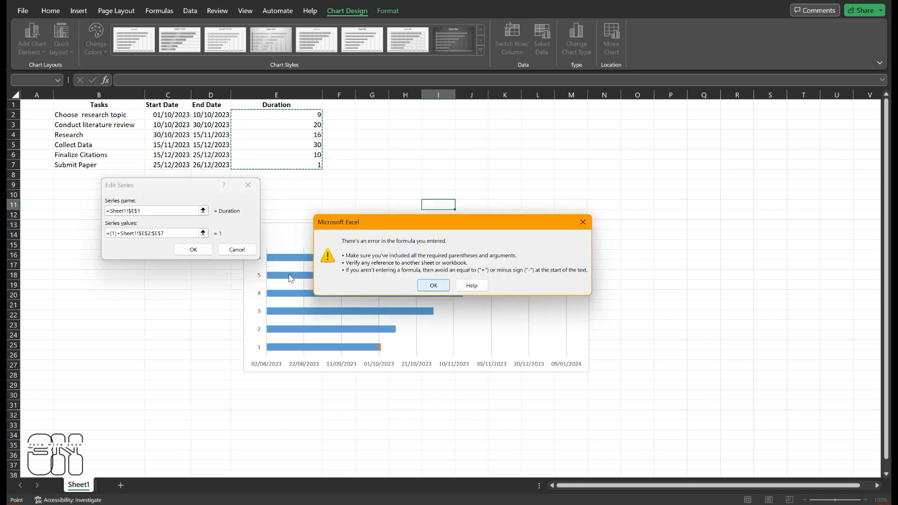
pyautogui.click(185, 231)
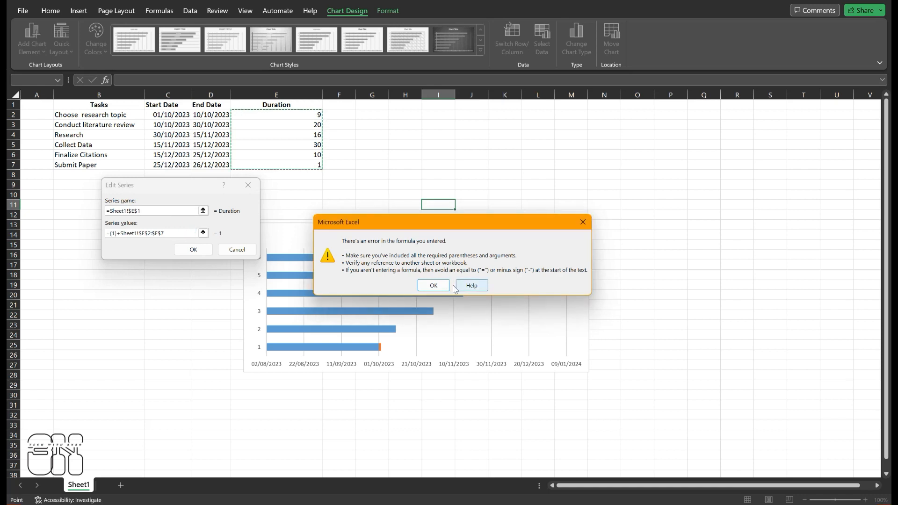
pyautogui.click(429, 285)
# Clear the Duration series' values entry, set it to the range E2:E7 and confirm the series.
pyautogui.press('BackSpace')
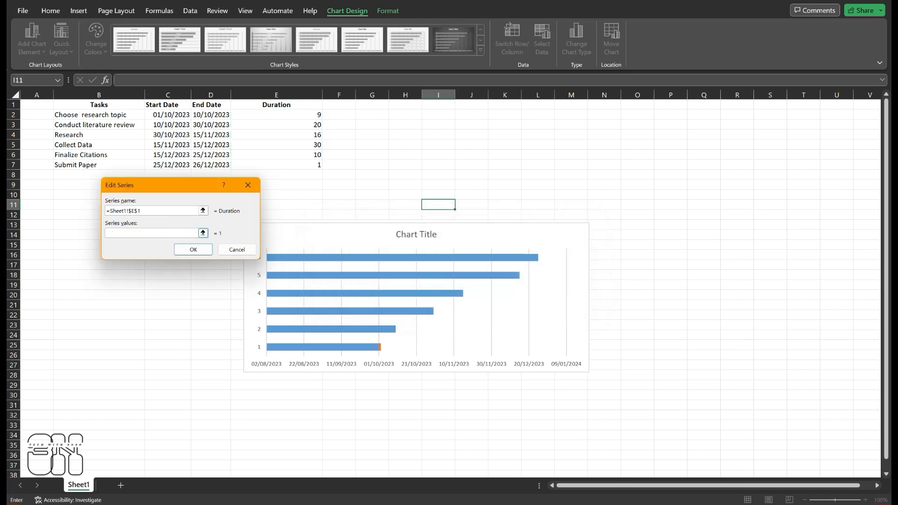
pyautogui.moveTo(282, 114); pyautogui.dragTo(281, 164)
pyautogui.click(193, 250)
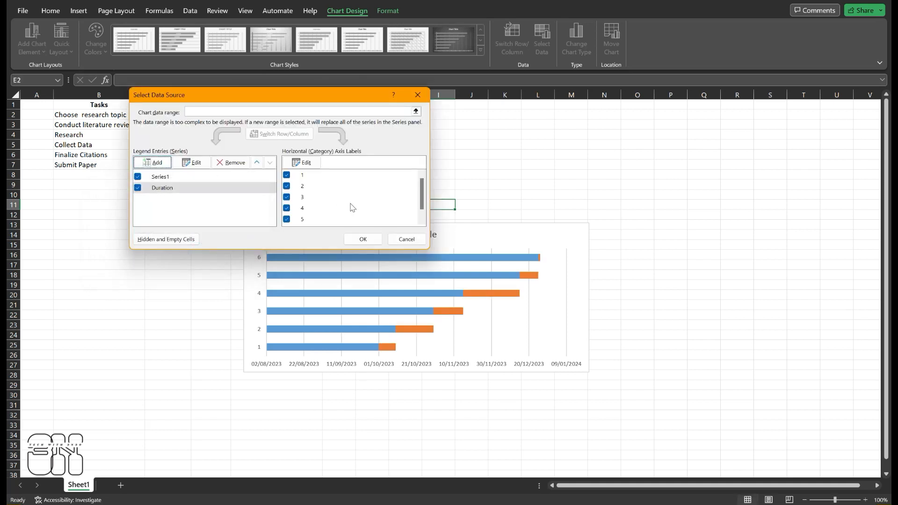
# Set the chart's category axis labels to the task names in B2:B7 and apply the data source changes.
pyautogui.click(302, 162)
pyautogui.moveTo(184, 198); pyautogui.dragTo(266, 192)
pyautogui.moveTo(89, 116); pyautogui.dragTo(120, 166)
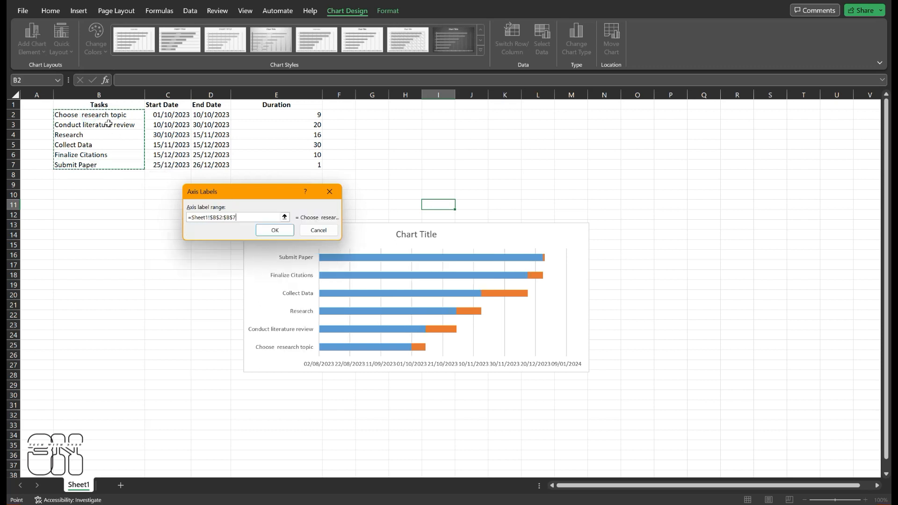
pyautogui.click(268, 231)
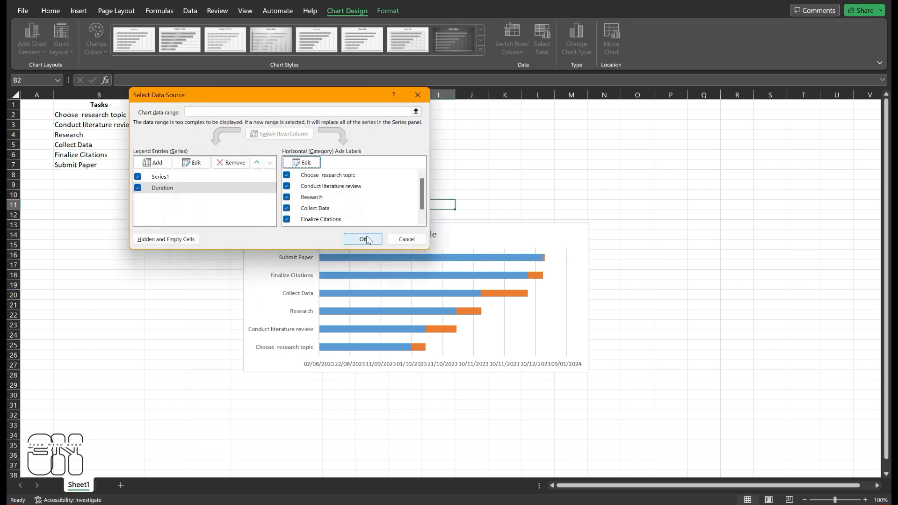
pyautogui.click(365, 239)
# Enlarge the chart to span roughly to column N in width and row 28 in height.
pyautogui.click(516, 410)
pyautogui.click(586, 301)
pyautogui.moveTo(589, 298); pyautogui.dragTo(632, 298)
pyautogui.moveTo(438, 373); pyautogui.dragTo(438, 385)
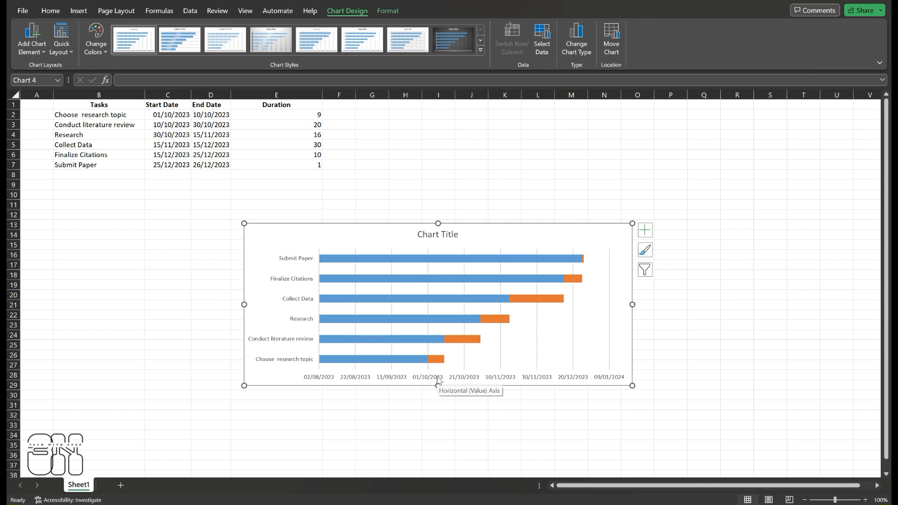
pyautogui.click(508, 165)
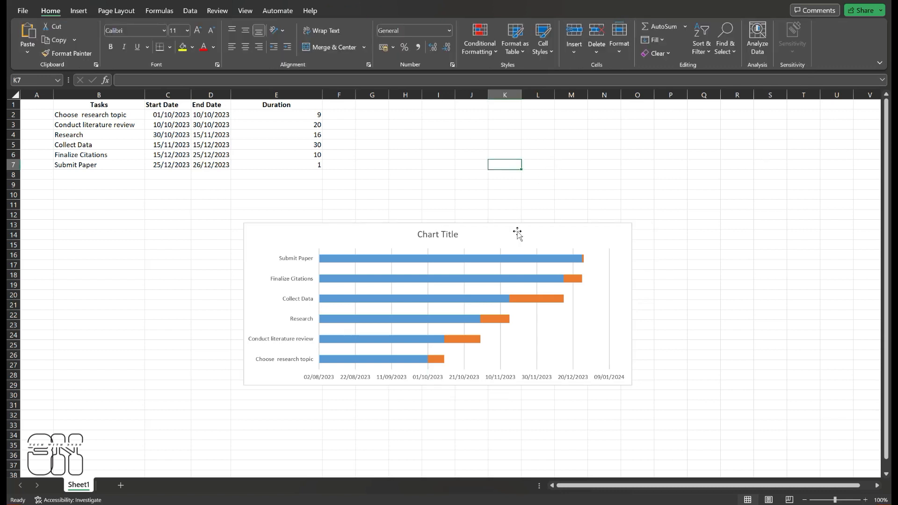
# Format the blue start-date series with No fill so only the duration bars show, and close the formatting options.
pyautogui.rightClick(365, 262)
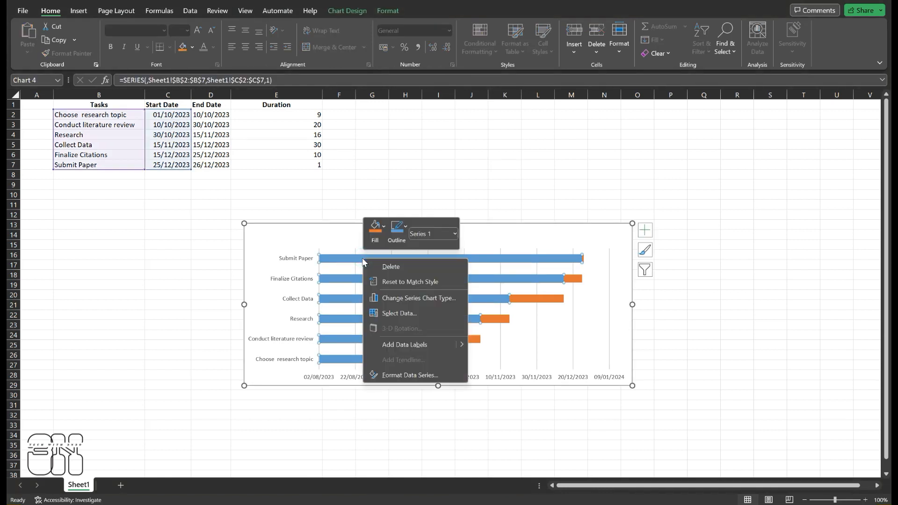
pyautogui.click(405, 376)
pyautogui.click(772, 136)
pyautogui.click(758, 135)
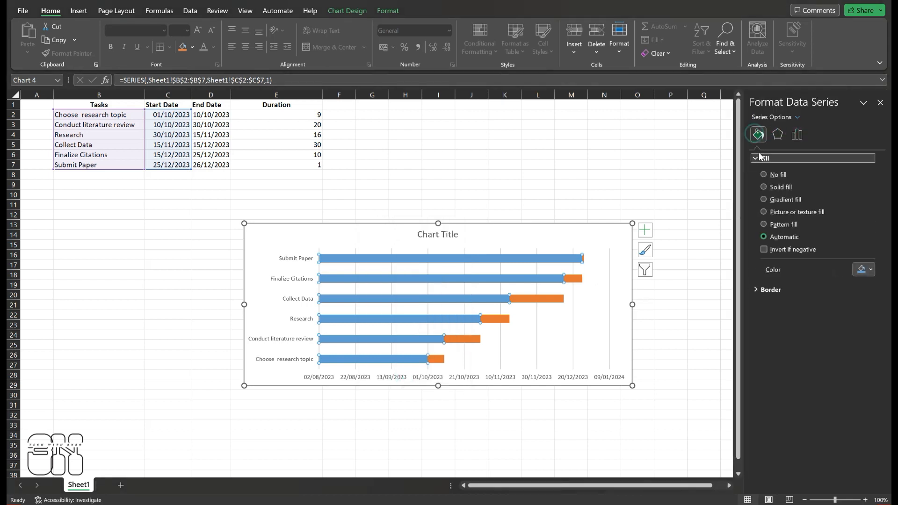
pyautogui.click(765, 160)
pyautogui.click(765, 160)
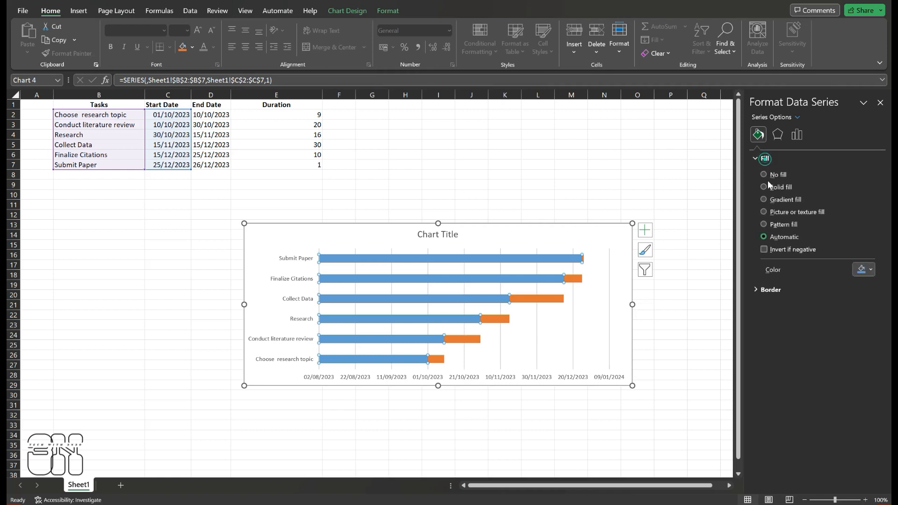
pyautogui.click(771, 175)
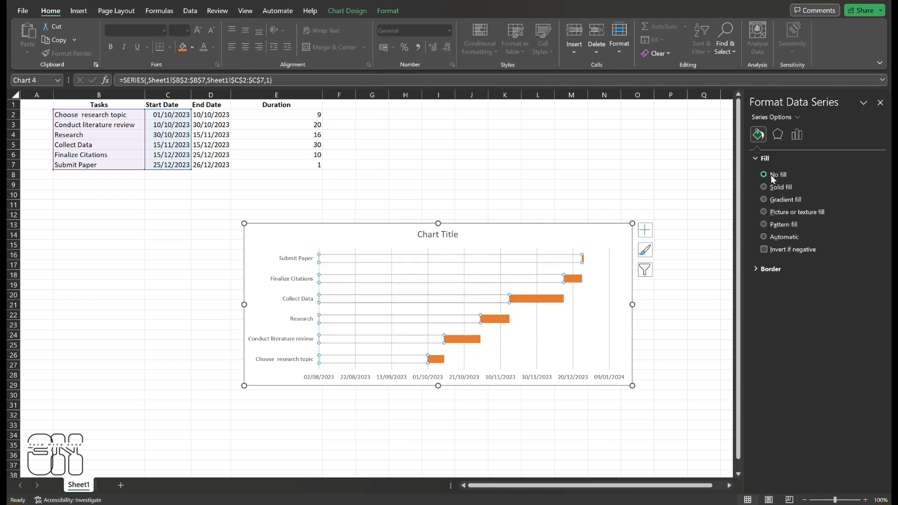
pyautogui.click(514, 168)
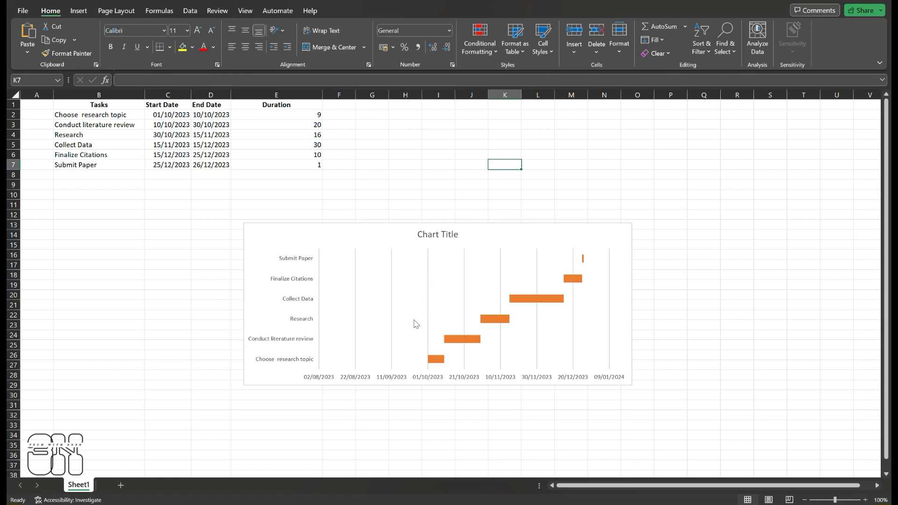
# Set the chart's task axis to show categories in reverse order and close the axis formatting options.
pyautogui.moveTo(415, 324)
pyautogui.doubleClick(290, 306)
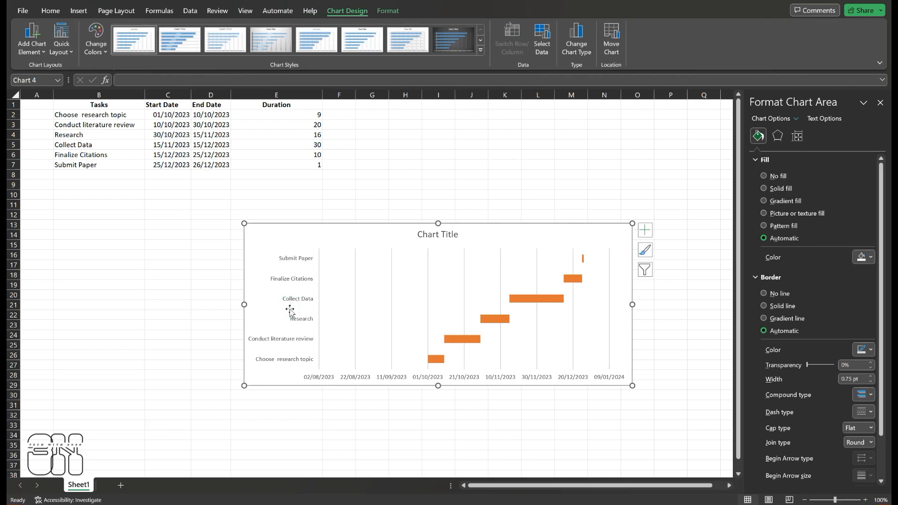
pyautogui.click(206, 296)
pyautogui.click(284, 306)
pyautogui.click(318, 401)
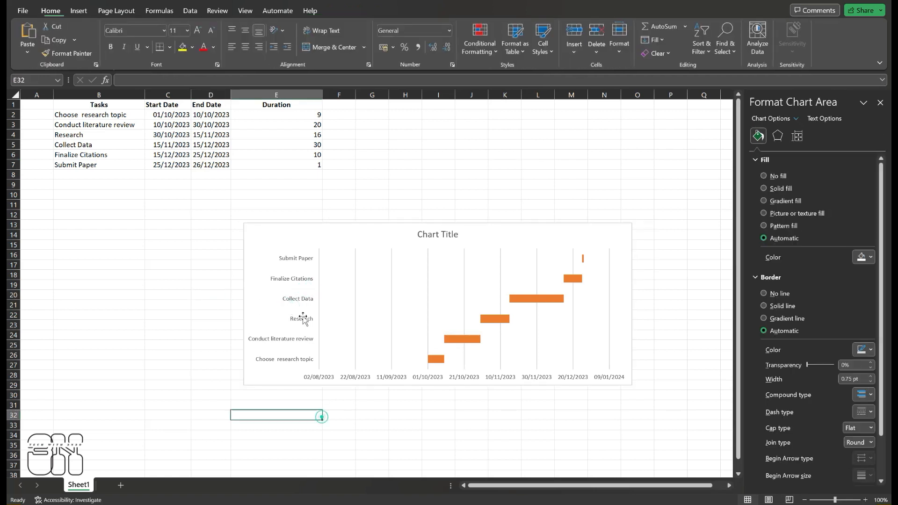
pyautogui.click(299, 306)
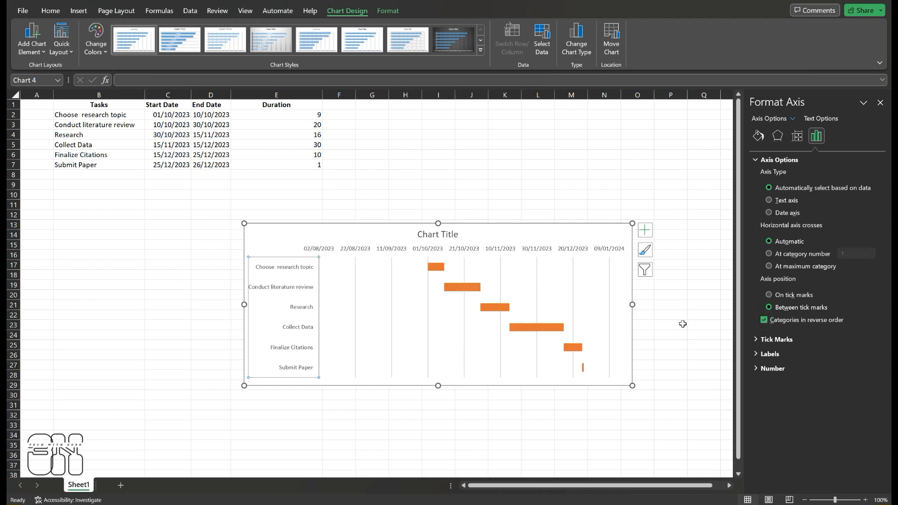
pyautogui.click(881, 103)
pyautogui.click(567, 185)
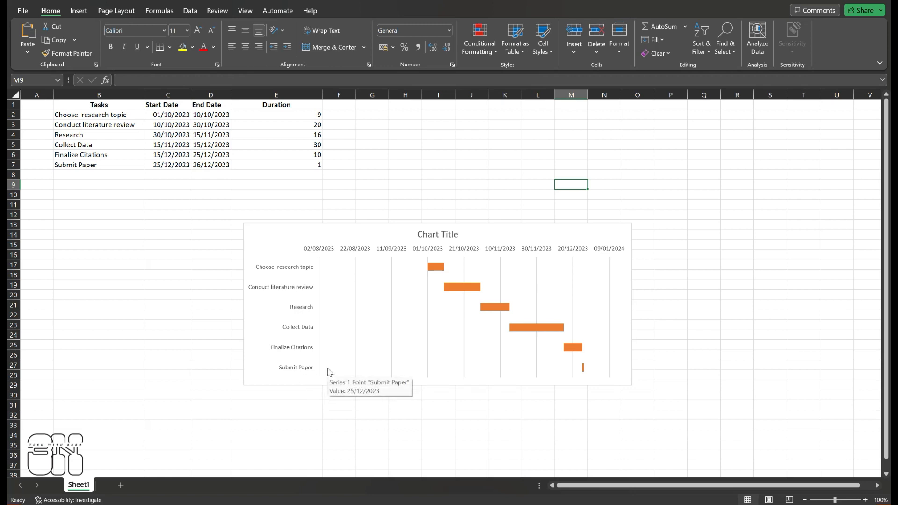
# Copy the first task's start date from cell C2 into cell J2.
pyautogui.click(351, 252)
pyautogui.click(352, 251)
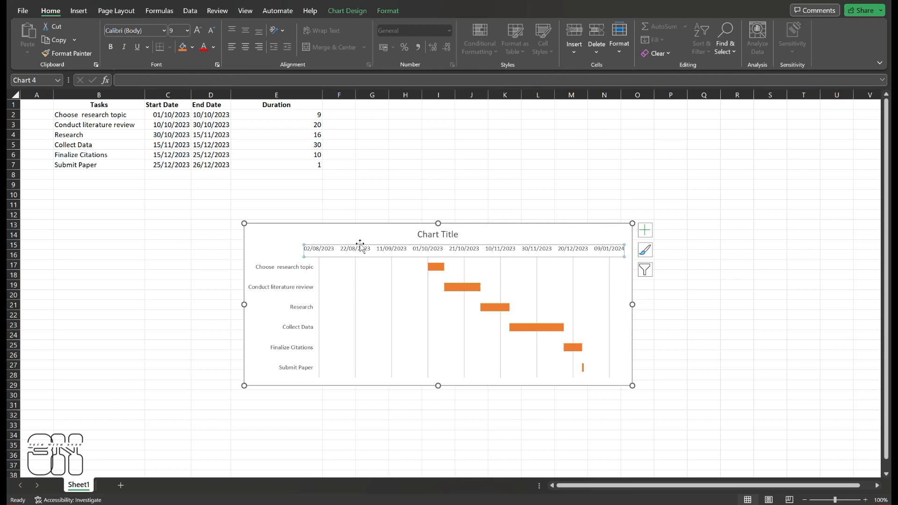
pyautogui.click(171, 115)
pyautogui.hotkey('ctrl', 'c')
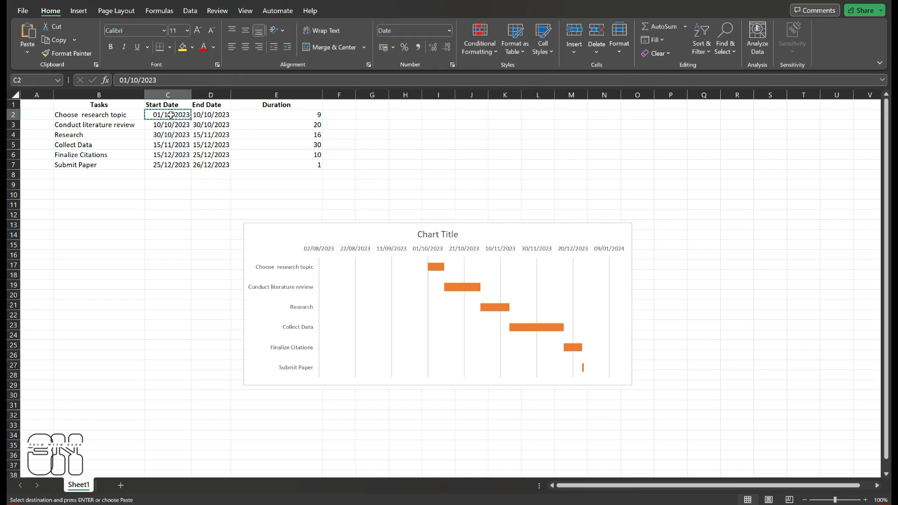
pyautogui.click(465, 115)
pyautogui.hotkey('ctrl', 'v')
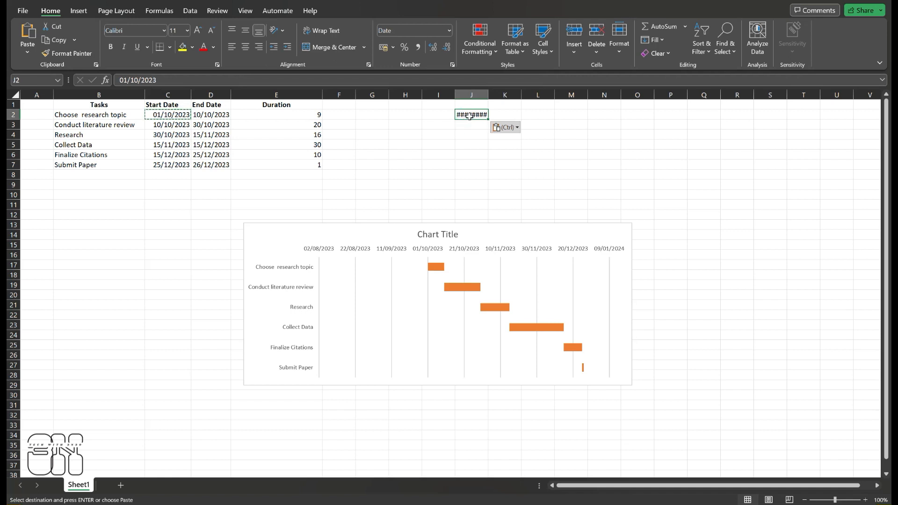
# Copy the last task's end date from cell D7 into K2 and widen columns J and K to fit the dates.
pyautogui.moveTo(488, 97); pyautogui.dragTo(499, 97)
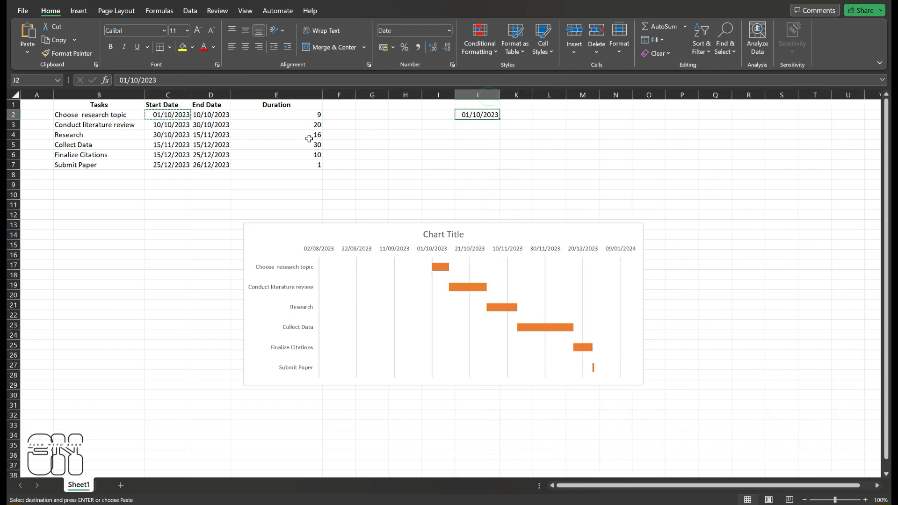
pyautogui.click(205, 167)
pyautogui.hotkey('ctrl', 'c')
pyautogui.click(513, 115)
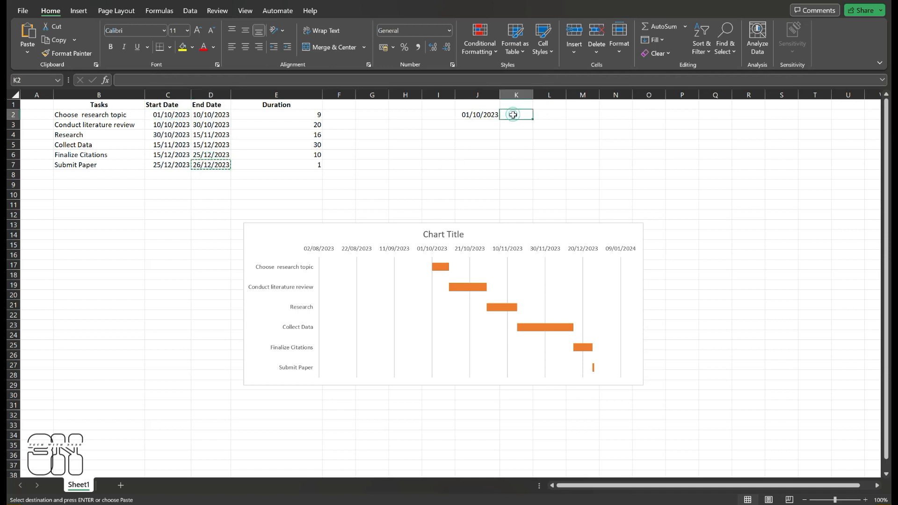
pyautogui.hotkey('ctrl', 'v')
pyautogui.moveTo(533, 99); pyautogui.dragTo(554, 100)
pyautogui.click(517, 145)
# Change the number format of cells J2:K2 to General so the dates show as serial numbers.
pyautogui.moveTo(485, 115); pyautogui.dragTo(514, 116)
pyautogui.rightClick(515, 116)
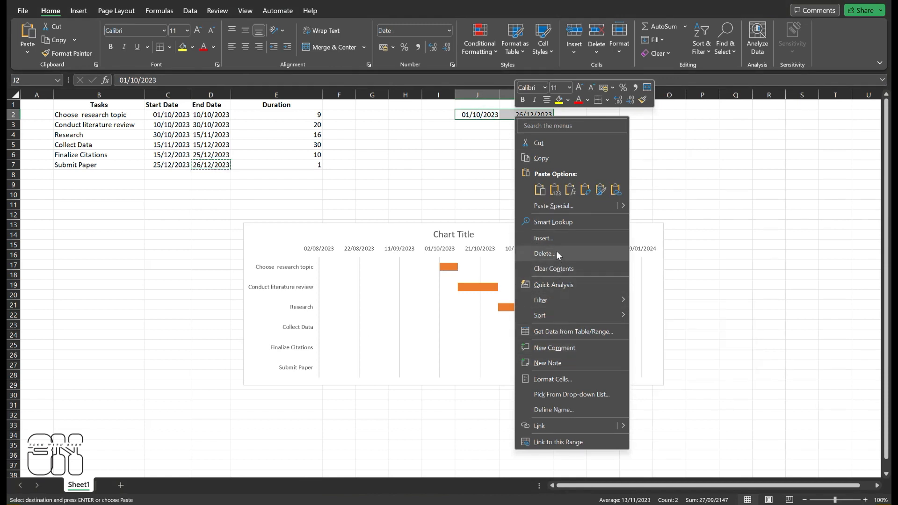
pyautogui.click(557, 378)
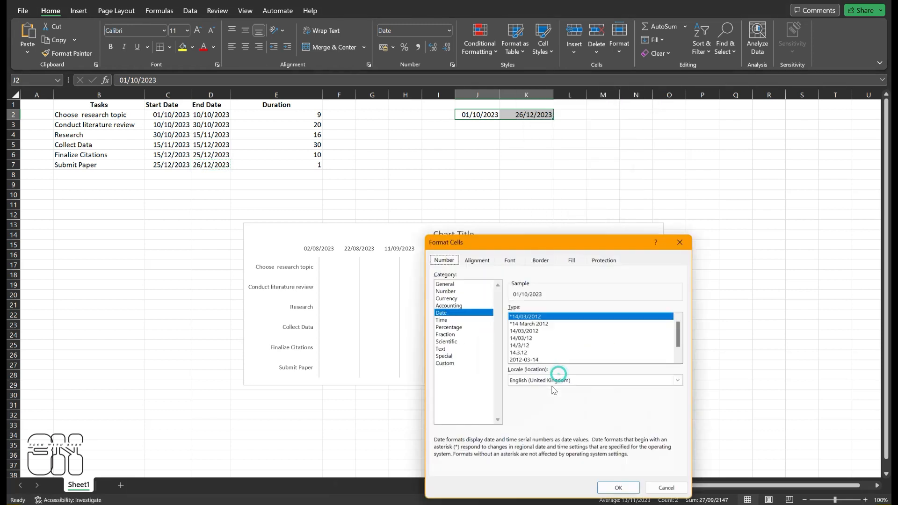
pyautogui.click(461, 284)
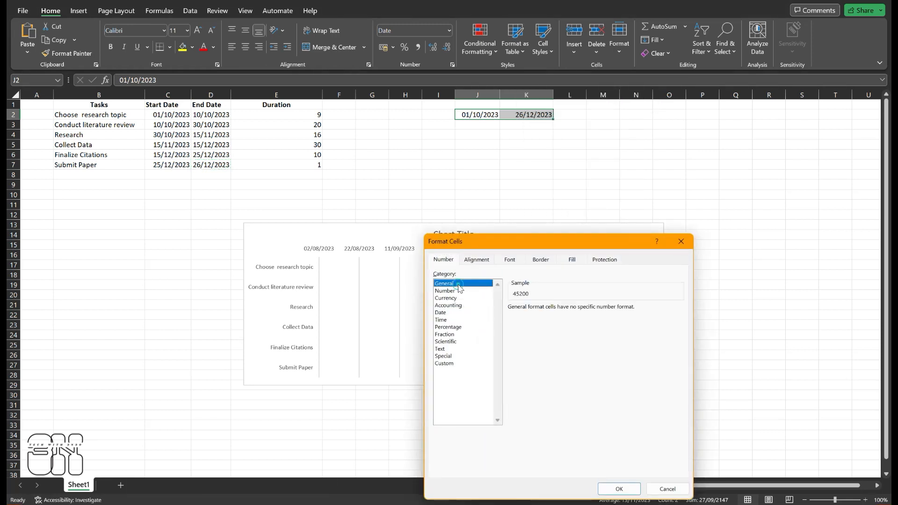
pyautogui.click(619, 489)
pyautogui.click(488, 205)
# Set the chart's date axis bounds to a minimum of 45200 and a maximum of 45286, and deselect the chart.
pyautogui.click(418, 251)
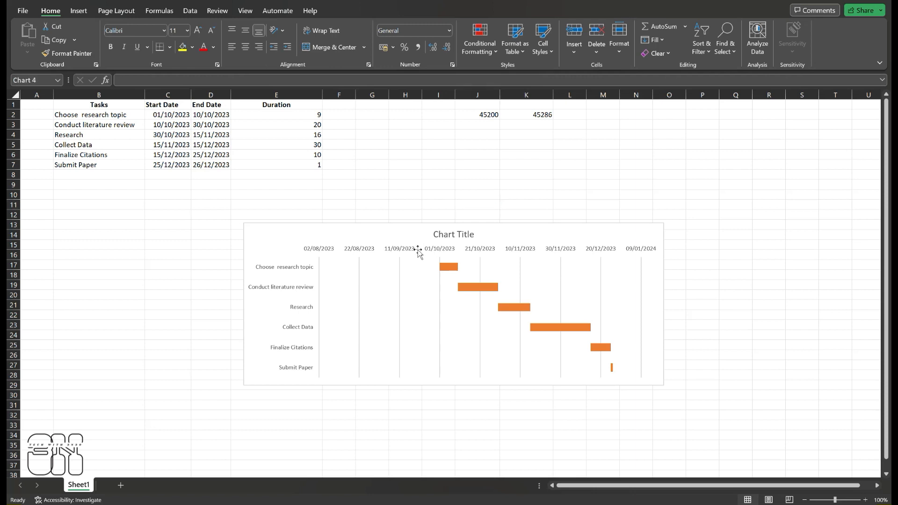
pyautogui.doubleClick(418, 250)
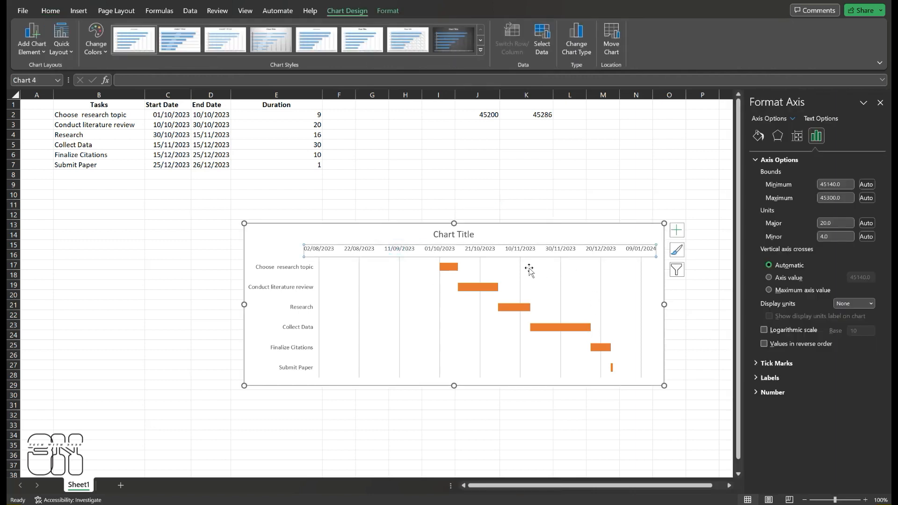
pyautogui.click(840, 183)
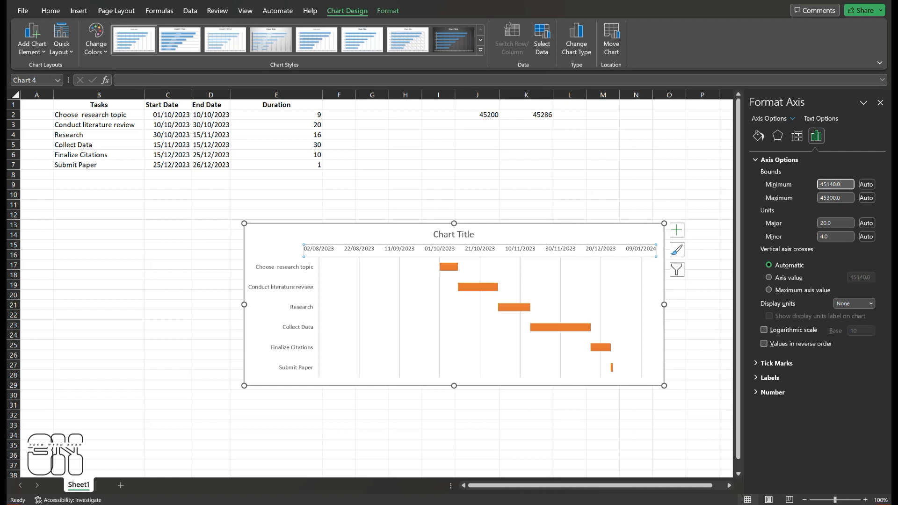
pyautogui.doubleClick(844, 185)
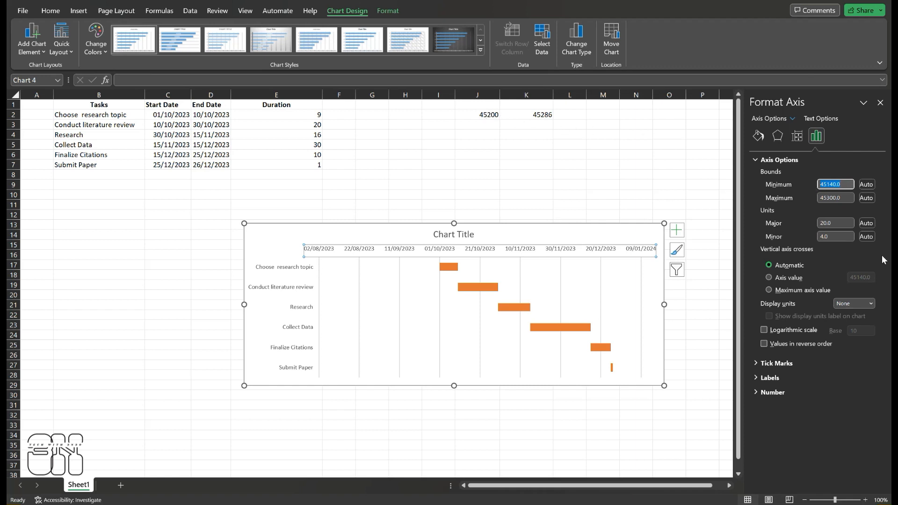
pyautogui.write('4')
pyautogui.click(840, 197)
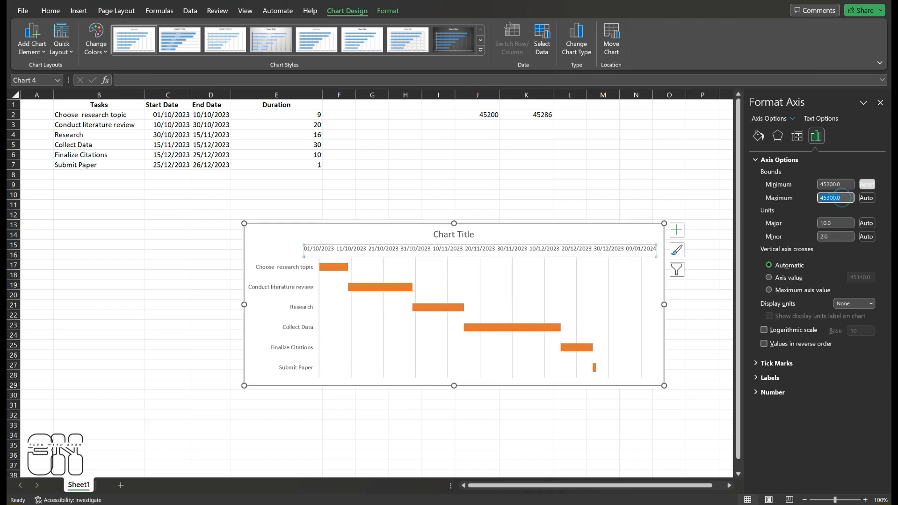
pyautogui.write('4')
pyautogui.click(700, 179)
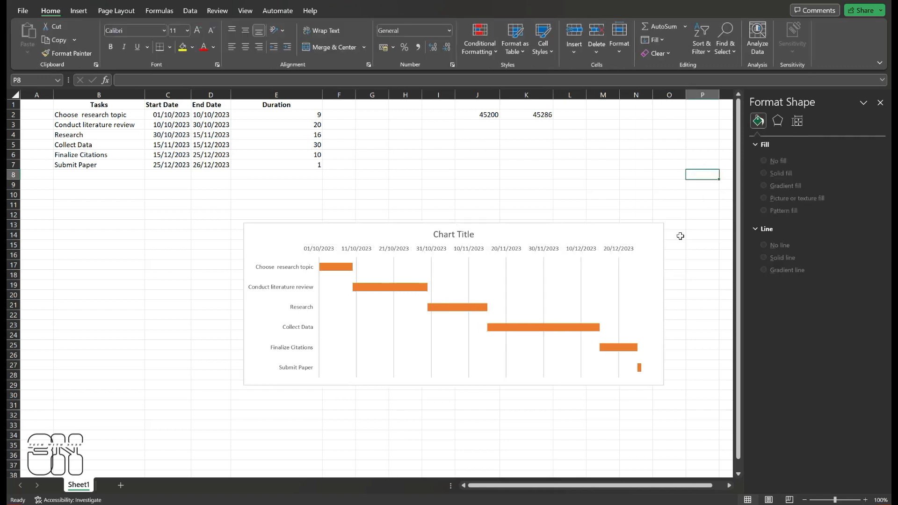
pyautogui.click(591, 181)
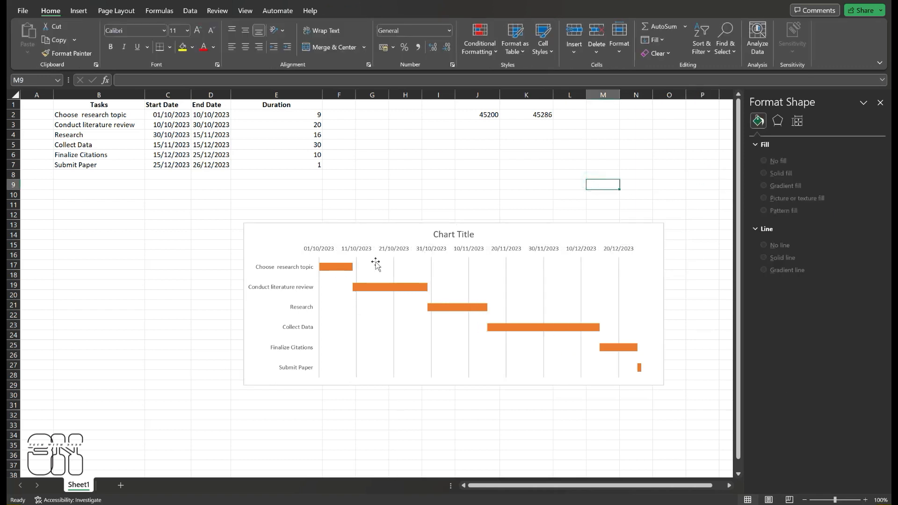
pyautogui.moveTo(498, 328)
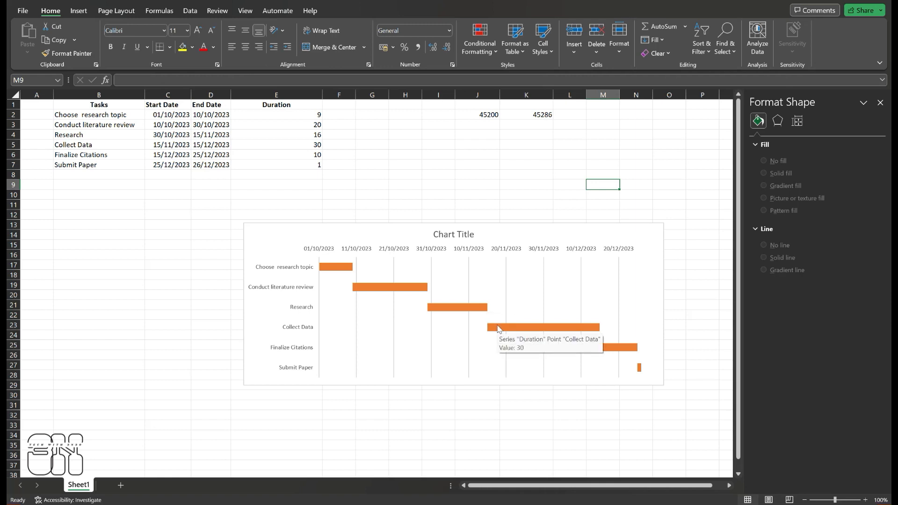